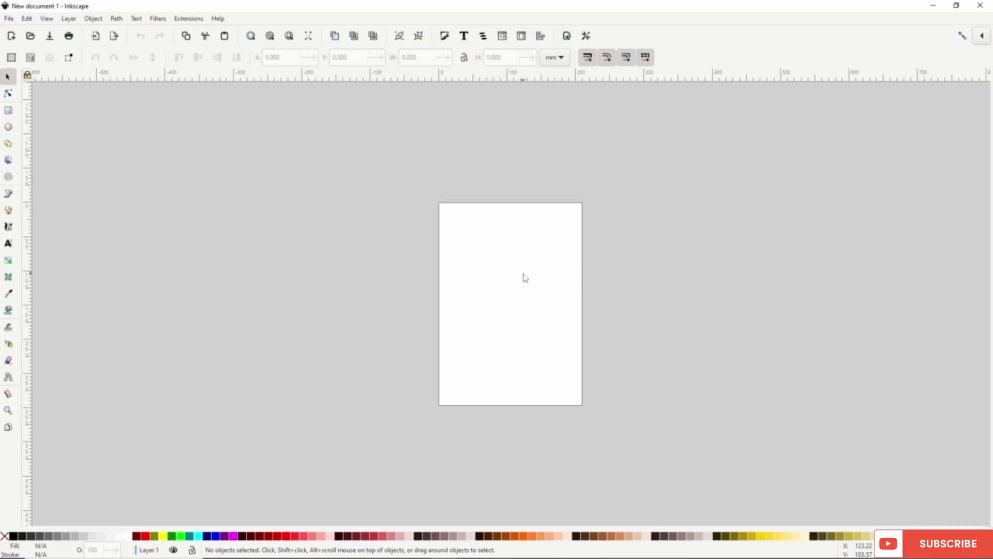
Create a new document from the Business Card template at 90mm x 50mm (India, Russia, ...) and close that document.
click(10, 18)
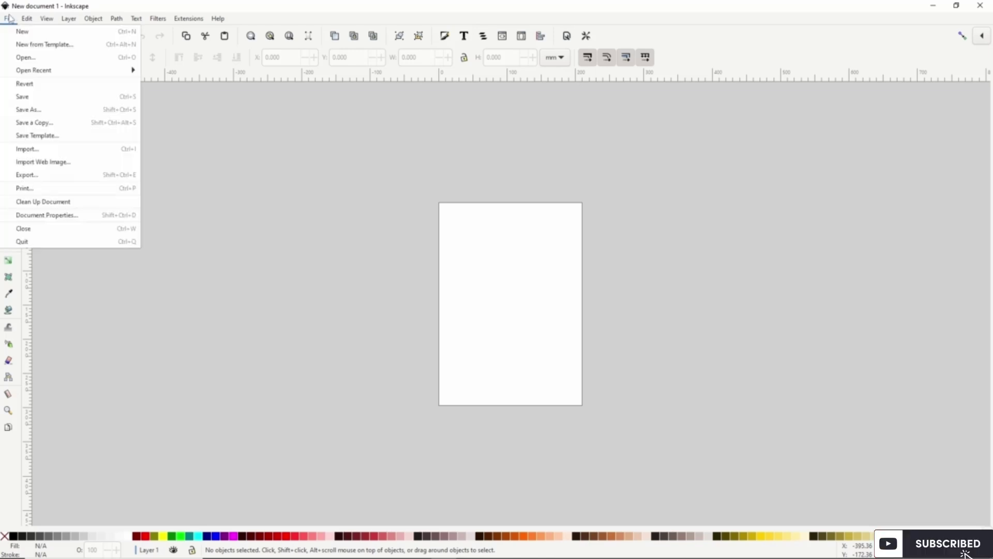
click(25, 45)
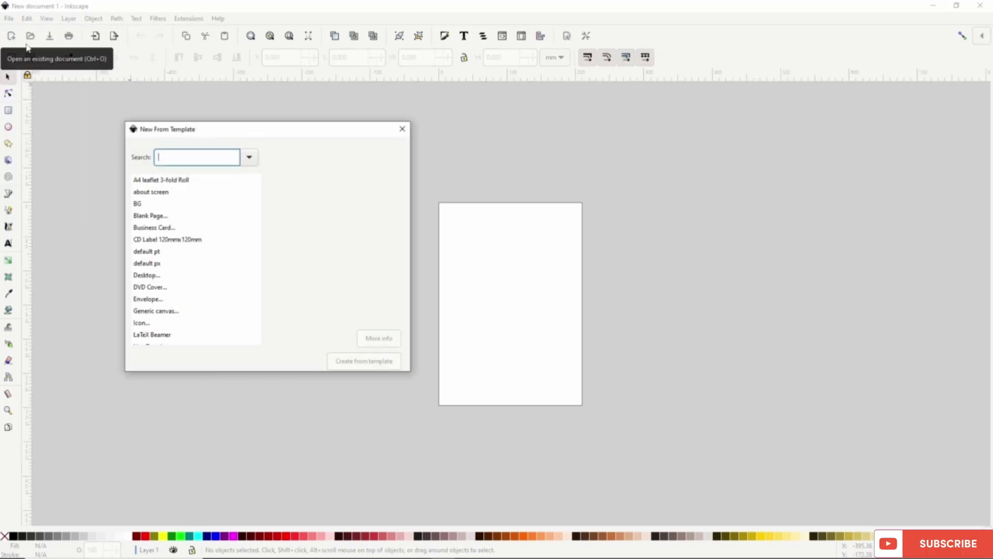
click(169, 230)
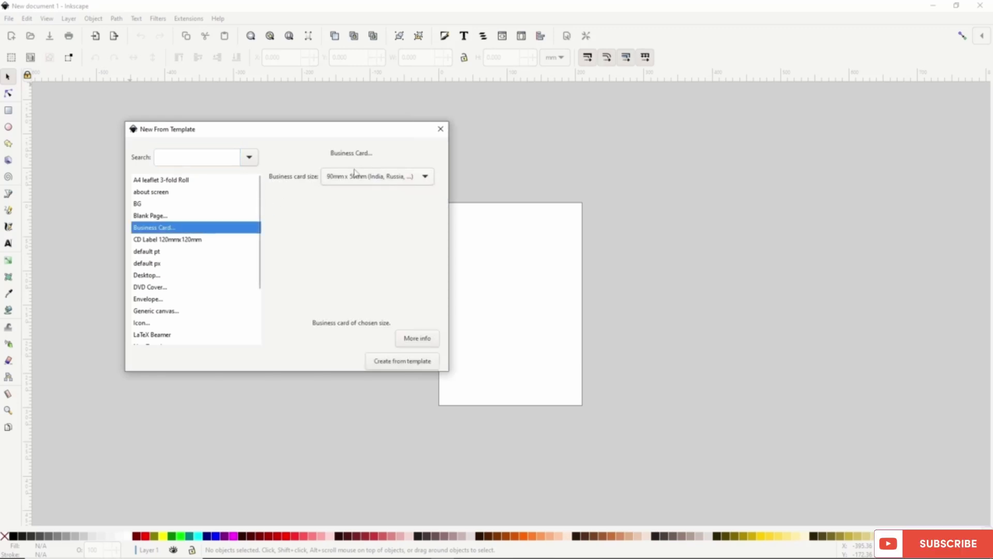
click(374, 181)
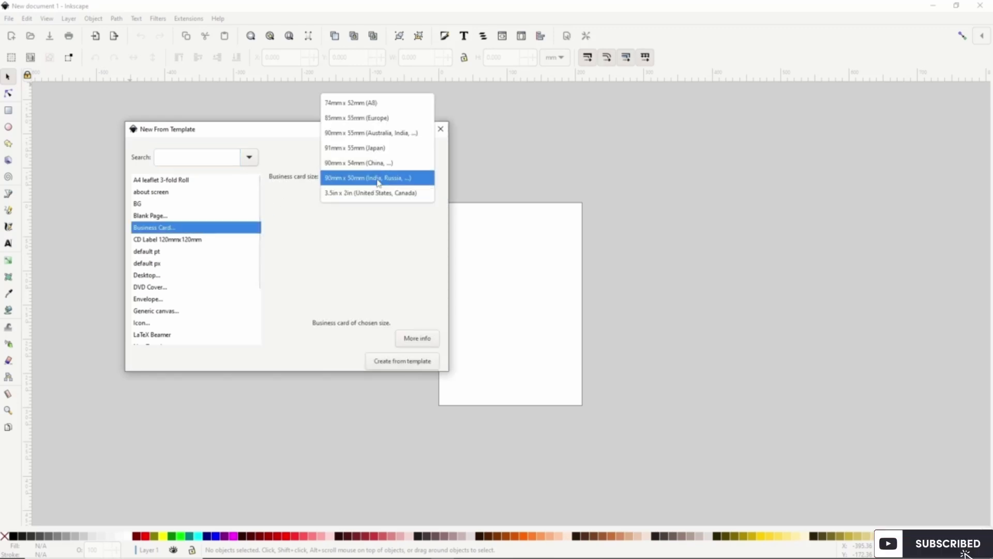
click(379, 182)
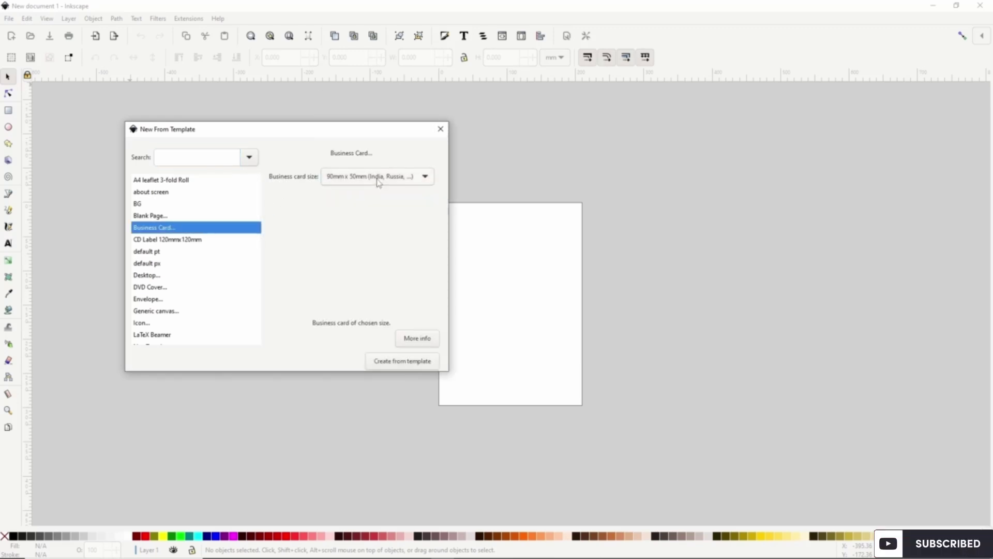
click(394, 363)
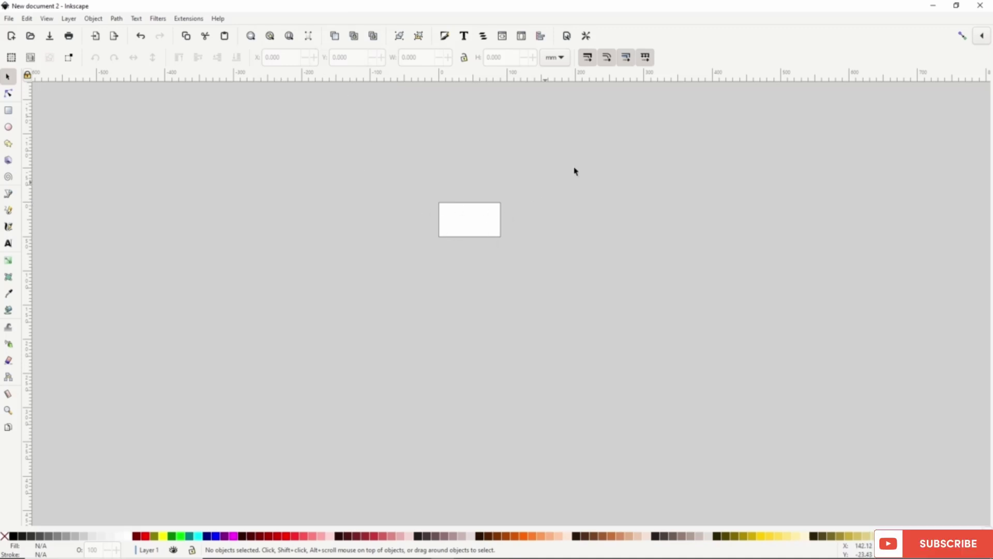
click(980, 5)
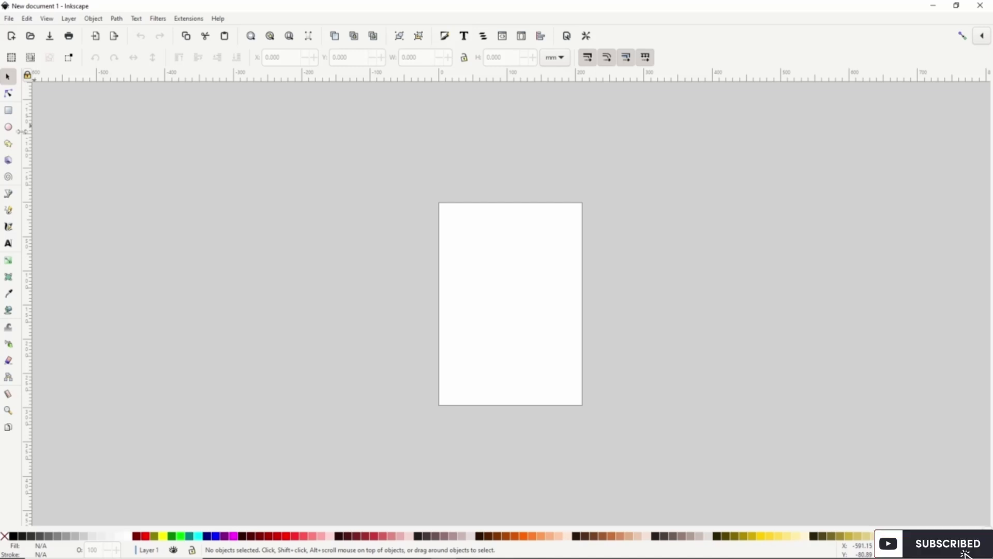
Widen the toolbox slightly and activate the Rectangle tool.
mouse_move(24, 146)
mouse_down()
mouse_move(73, 146)
mouse_move(23, 147)
mouse_up()
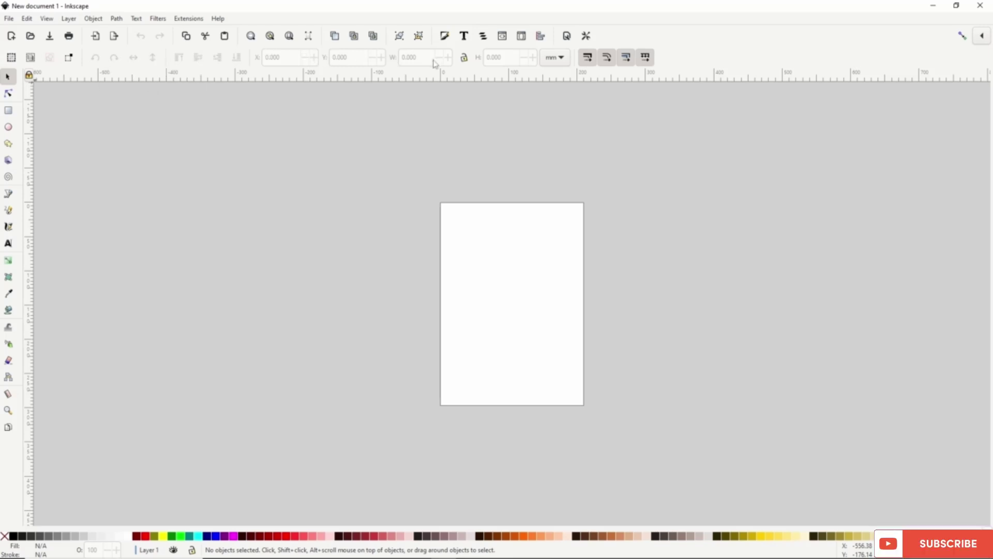
click(8, 115)
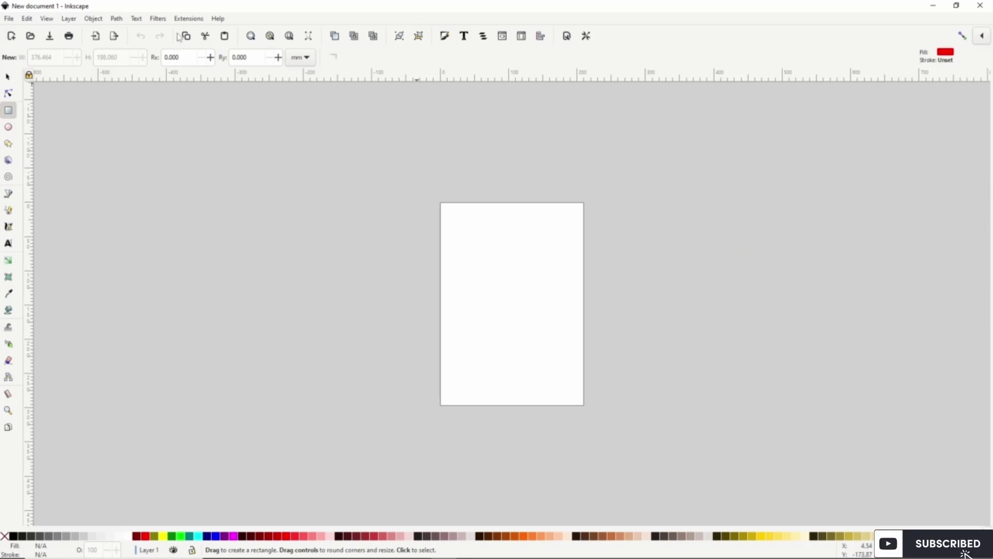
Switch the interface to the Wide Screen layout and back to the standard layout.
click(45, 20)
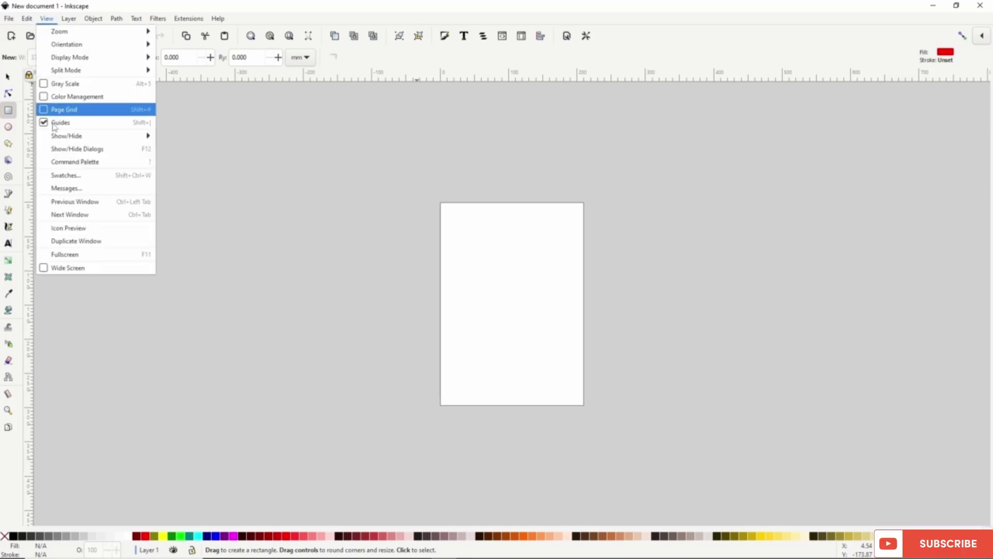
click(57, 268)
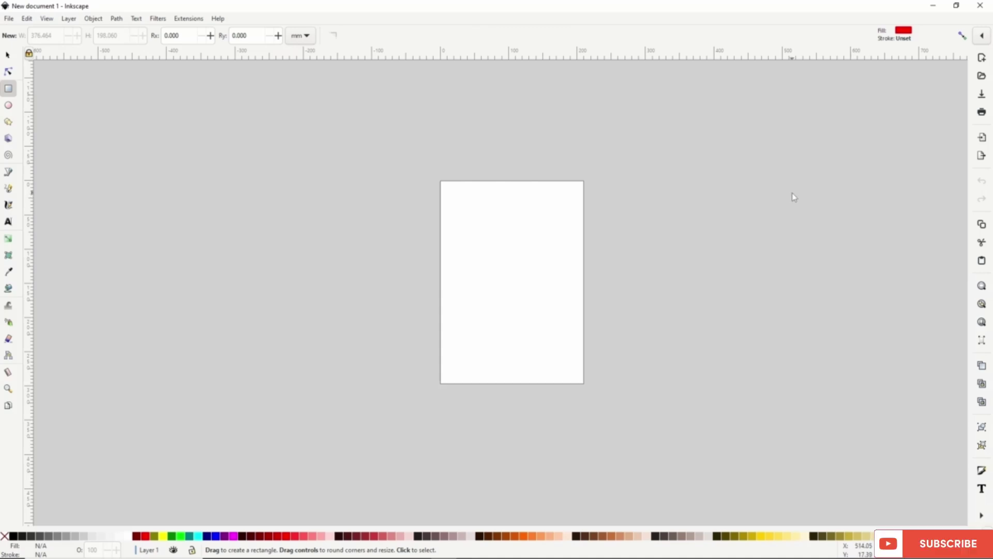
click(47, 19)
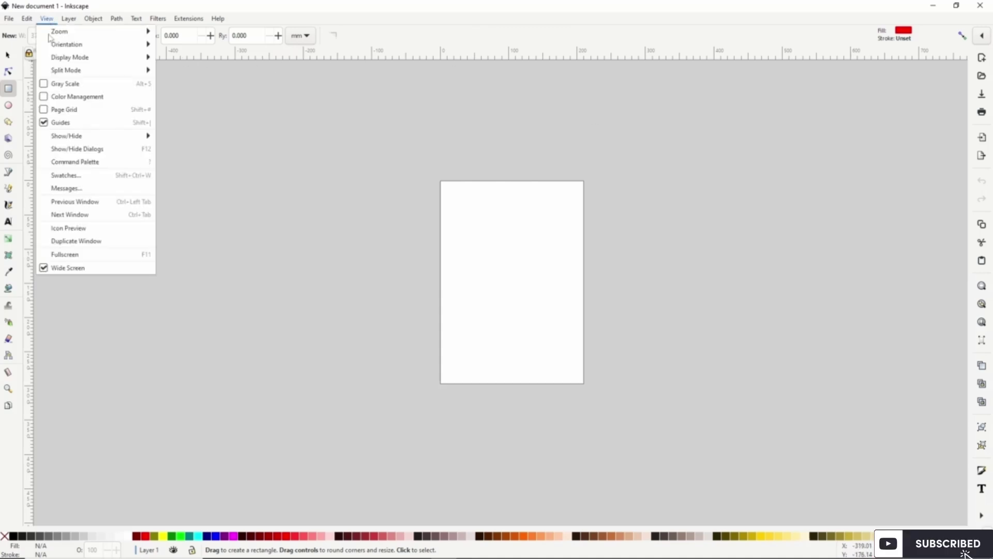
click(60, 269)
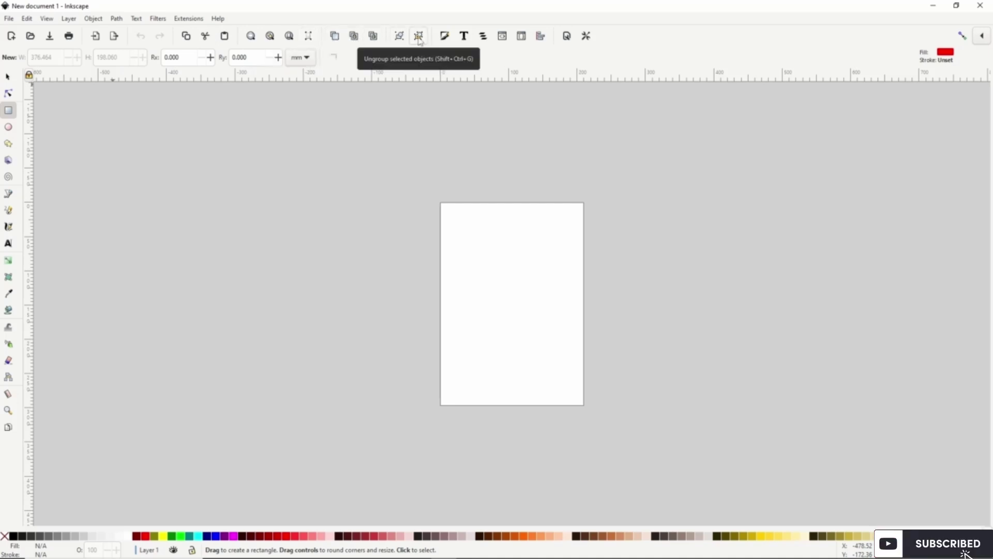
Dock the Fill and Stroke and Text and Font dialogs, switch between them, and view the list of available dialogs.
click(446, 37)
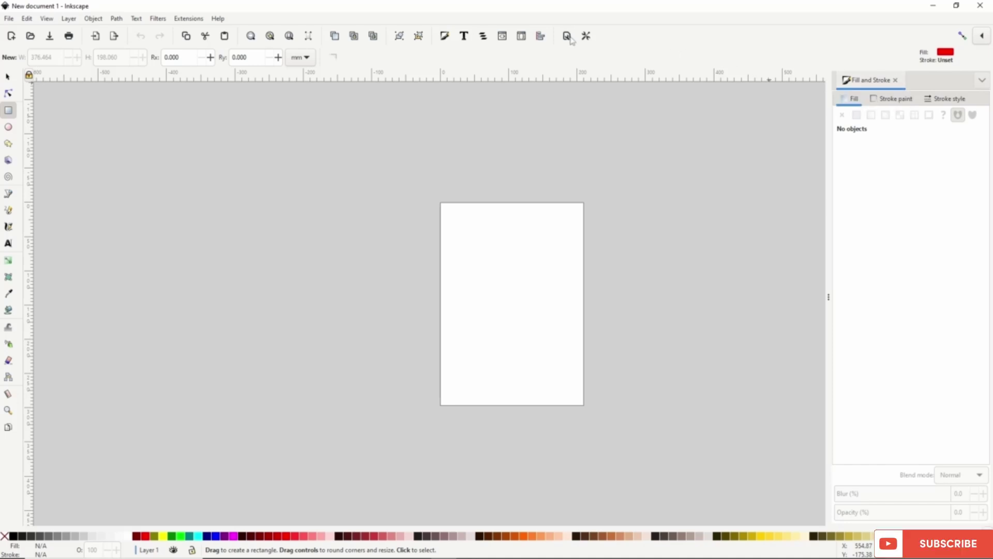
click(465, 36)
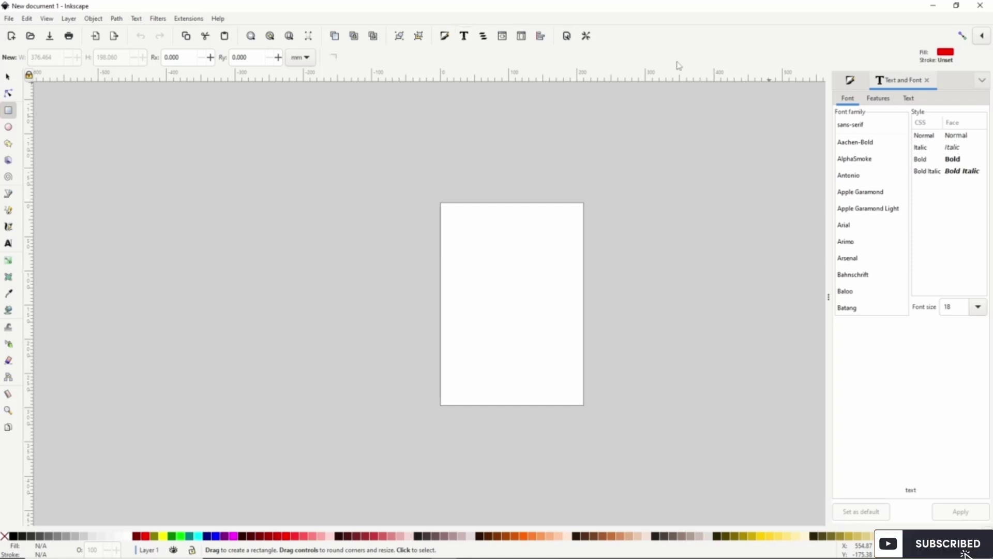
click(869, 81)
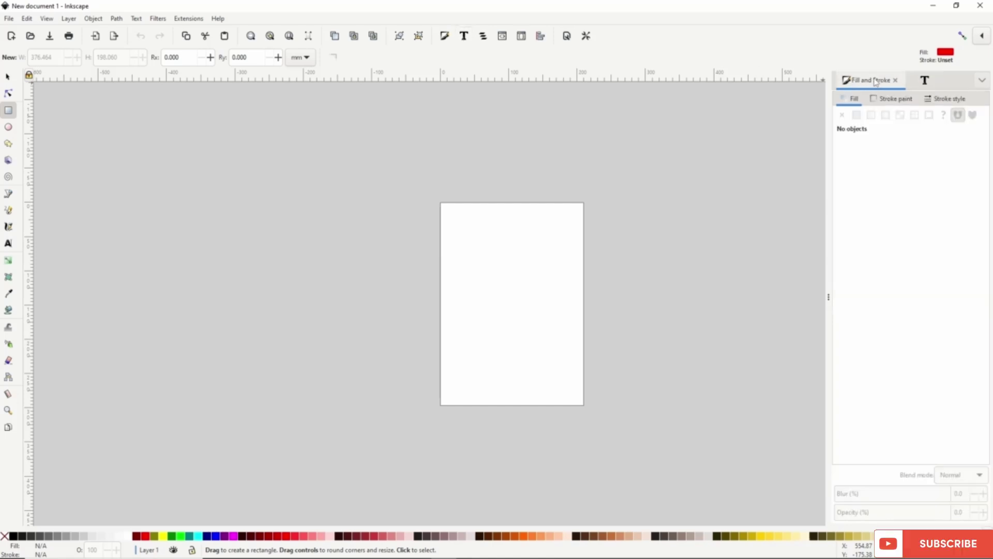
click(924, 81)
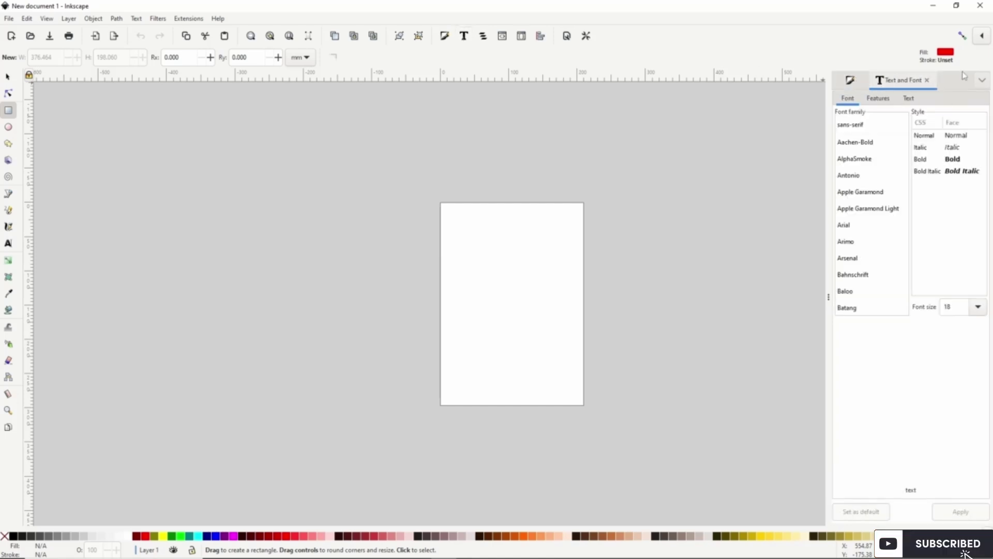
click(983, 82)
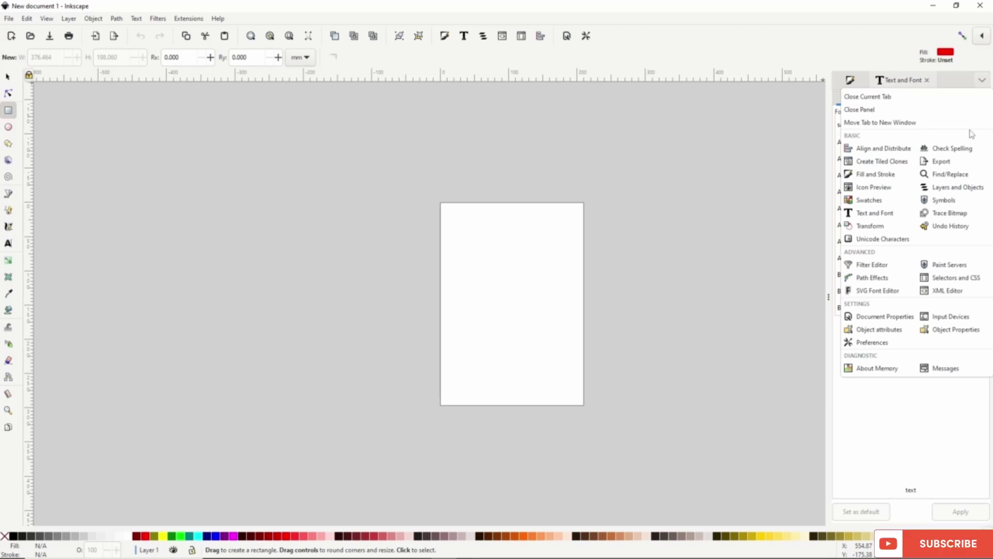
click(978, 84)
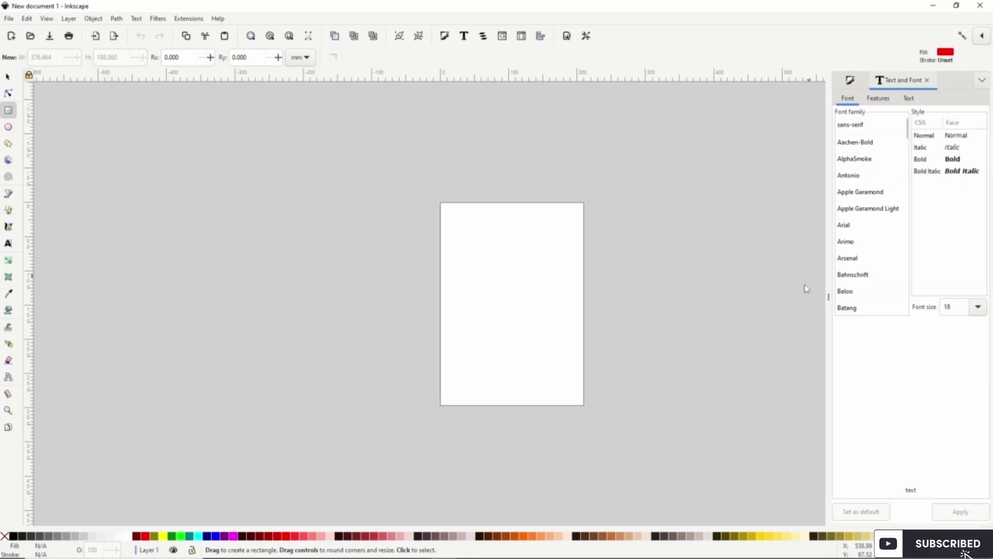
Adjust the width of the docked dialog area and close the Text and Font and Fill and Stroke dialogs.
drag(823, 307, 816, 282)
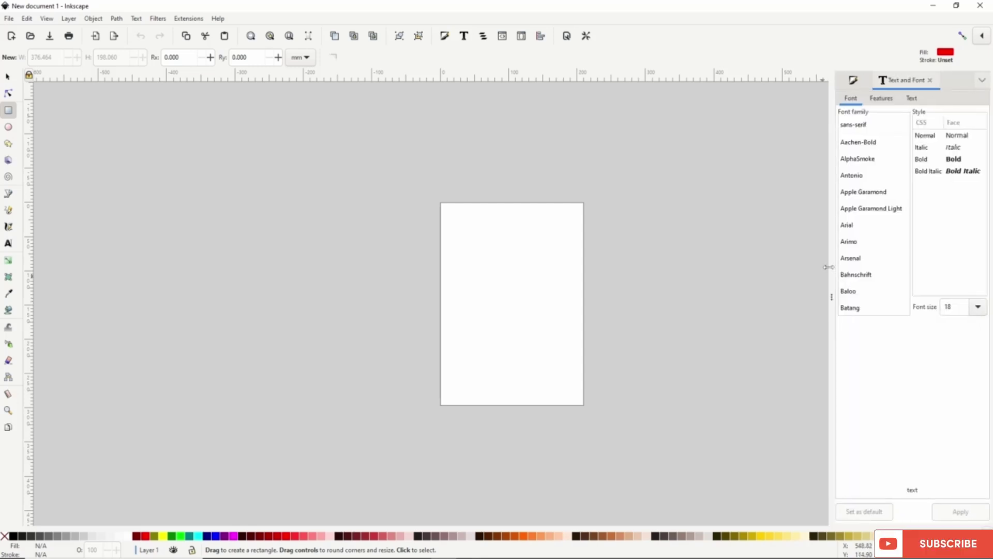
click(930, 80)
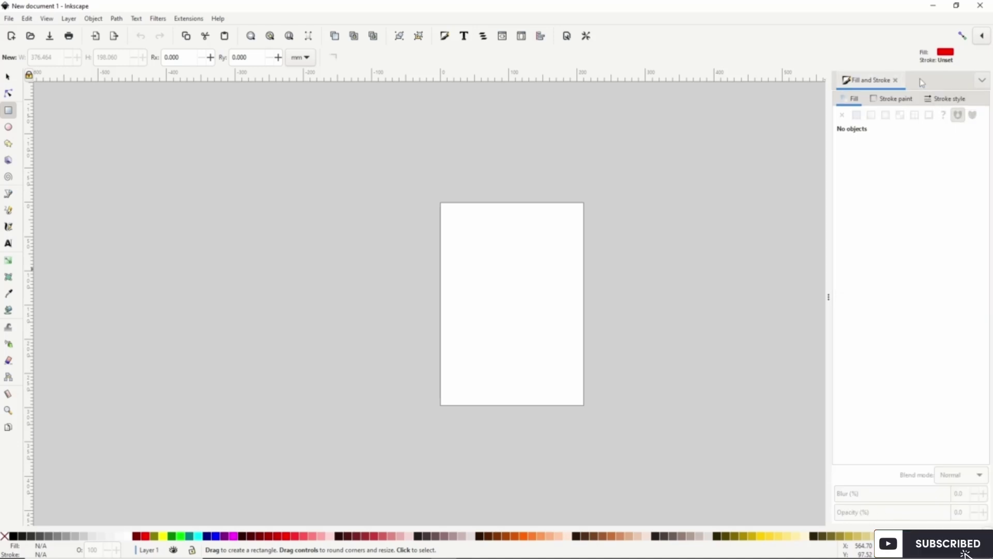
click(895, 81)
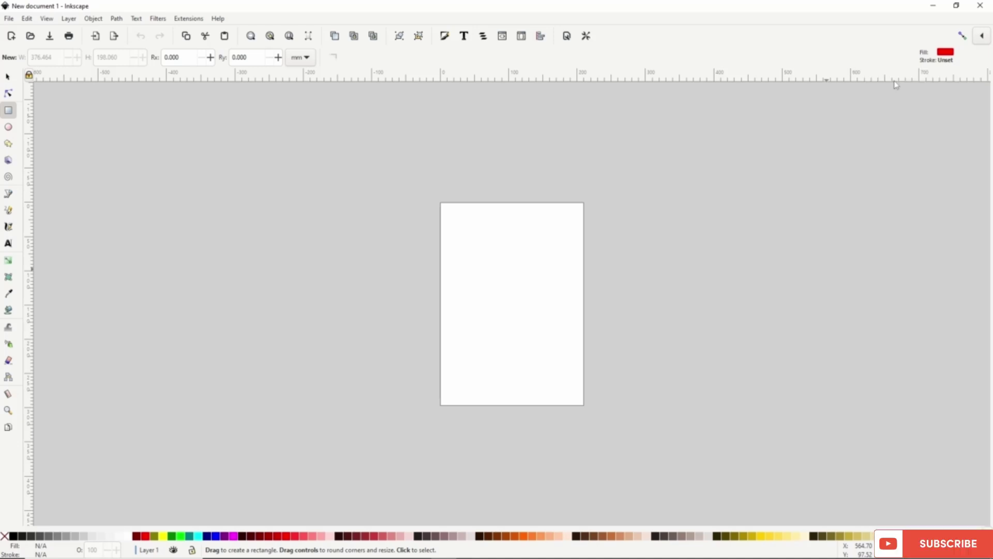
Review the snapping options without enabling snapping.
click(980, 37)
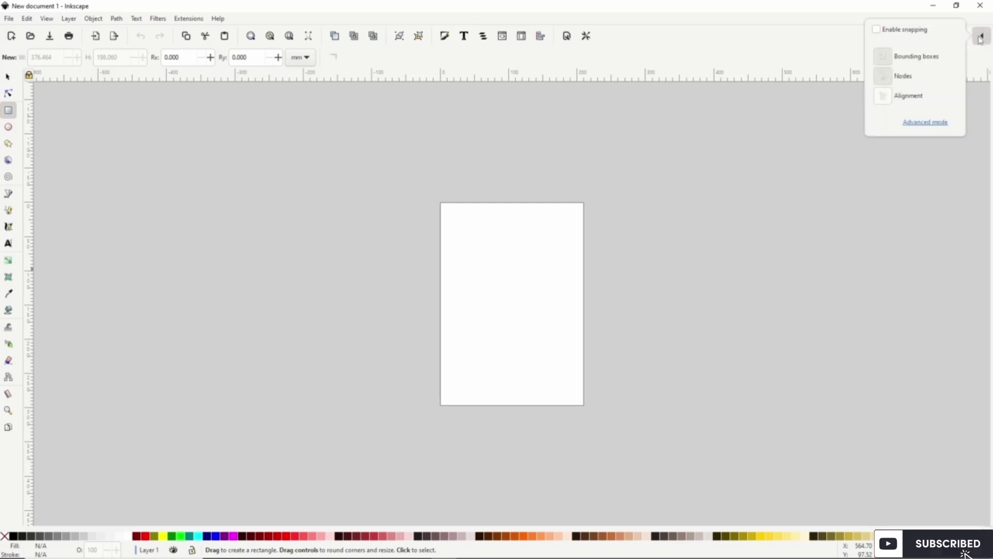
click(980, 38)
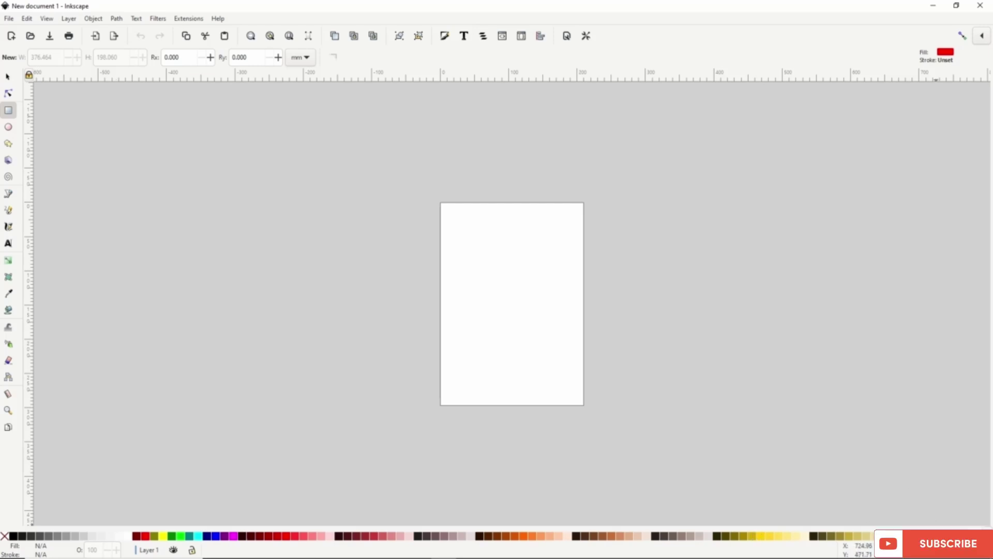
Browse the rows of the color palette and bring up the list of available palettes.
scroll(937, 525, down, 3)
click(973, 536)
click(973, 536)
click(958, 536)
click(958, 535)
click(958, 536)
click(986, 536)
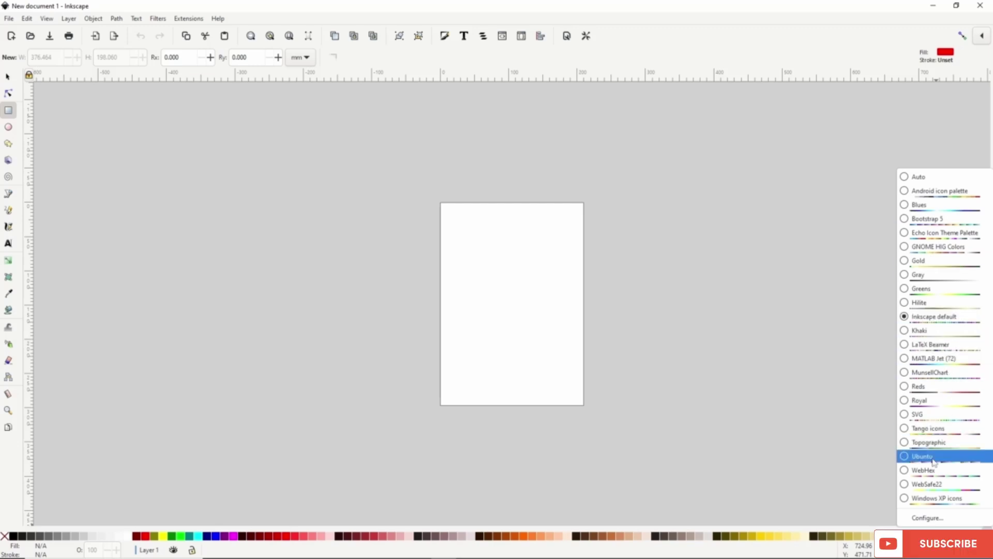
Review the color palette's configuration options for tile size, aspect, border and rows, and dismiss them.
click(926, 517)
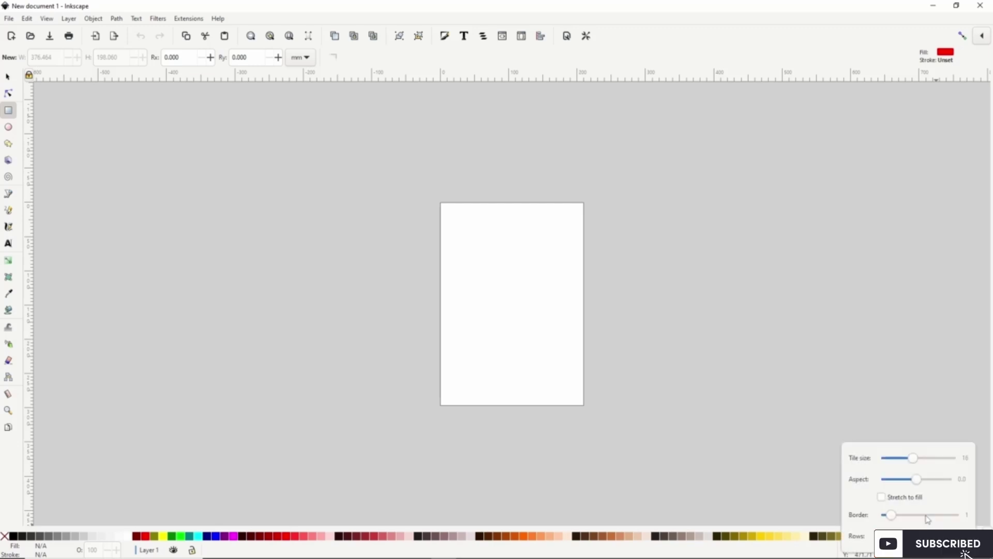
drag(913, 458, 916, 480)
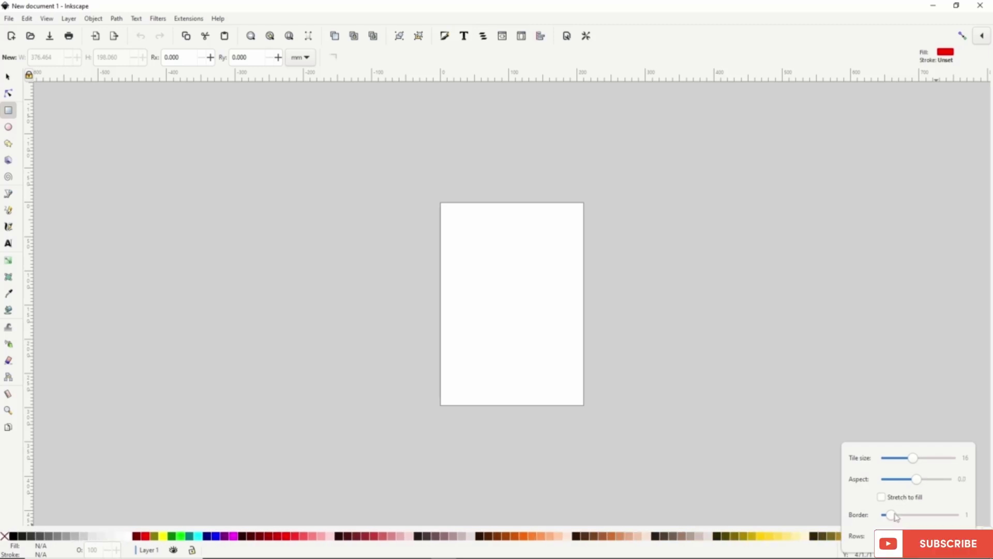
mouse_move(900, 519)
mouse_down()
mouse_move(922, 519)
mouse_move(893, 520)
mouse_move(898, 535)
mouse_move(914, 535)
mouse_move(890, 535)
mouse_up()
click(794, 456)
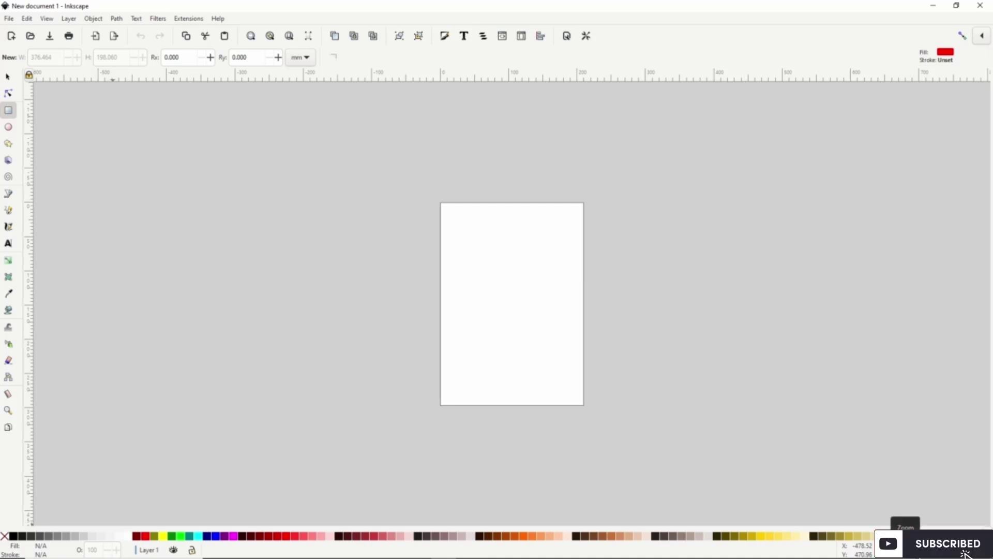
Vary the canvas zoom and rotation values and bring the page back upright.
scroll(905, 549, up, 4)
scroll(905, 549, down, 4)
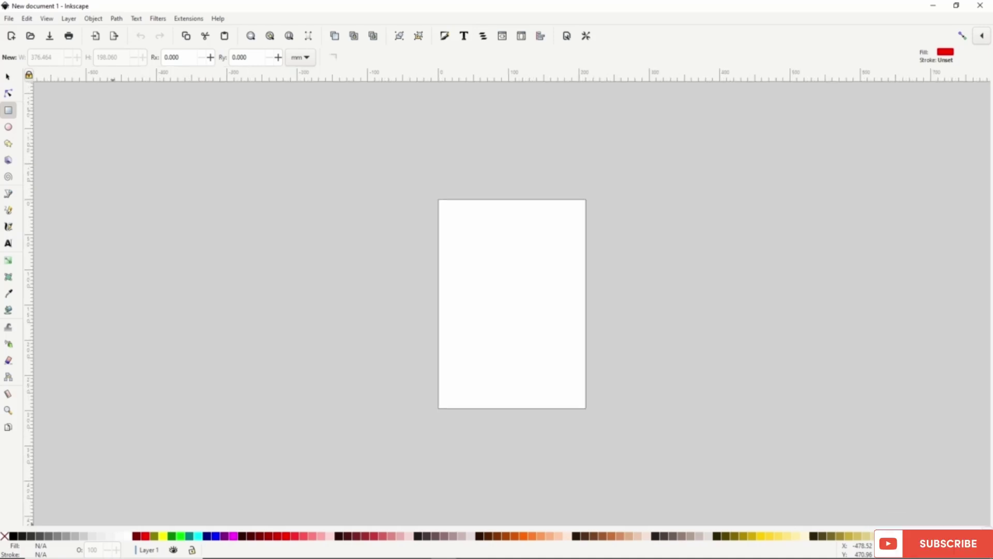
scroll(963, 549, up, 3)
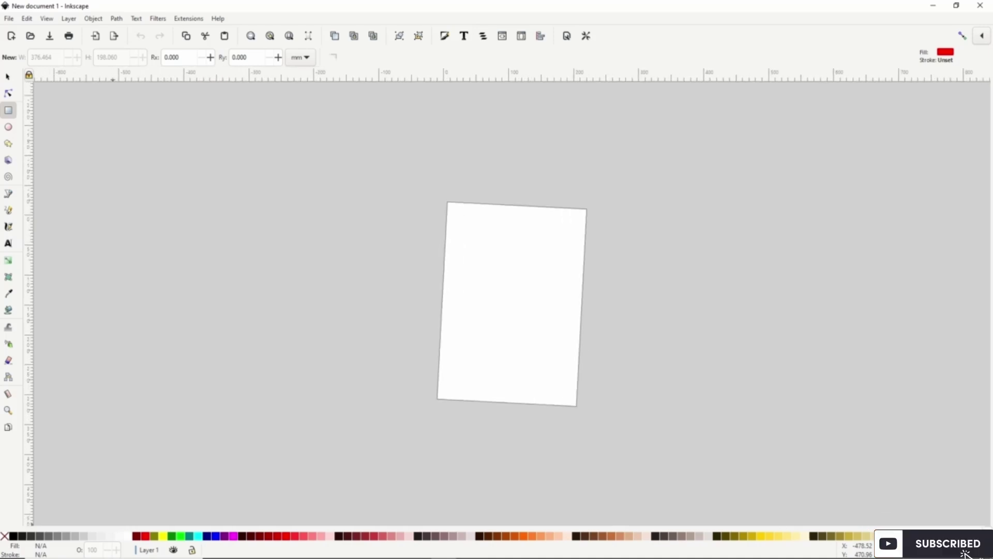
scroll(962, 549, down, 3)
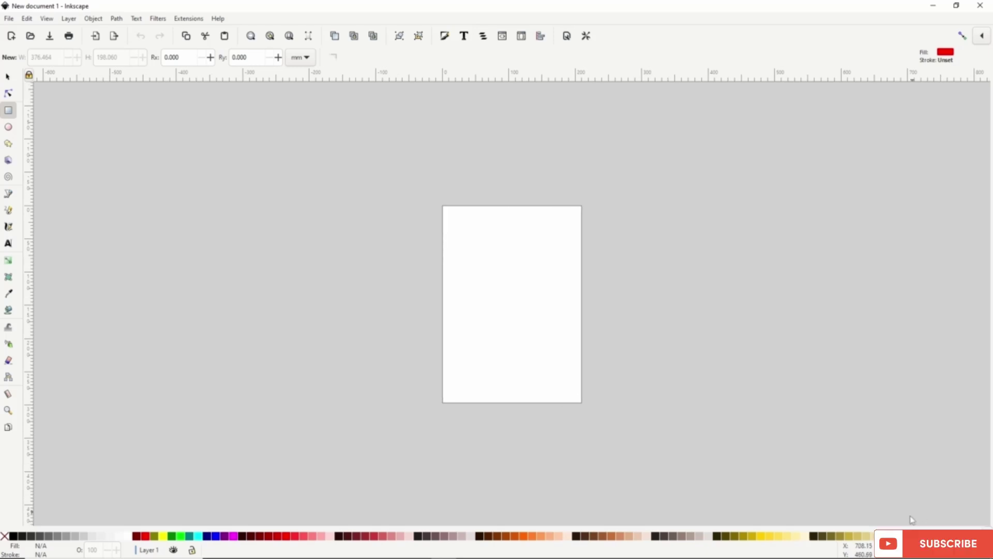
scroll(905, 550, up, 3)
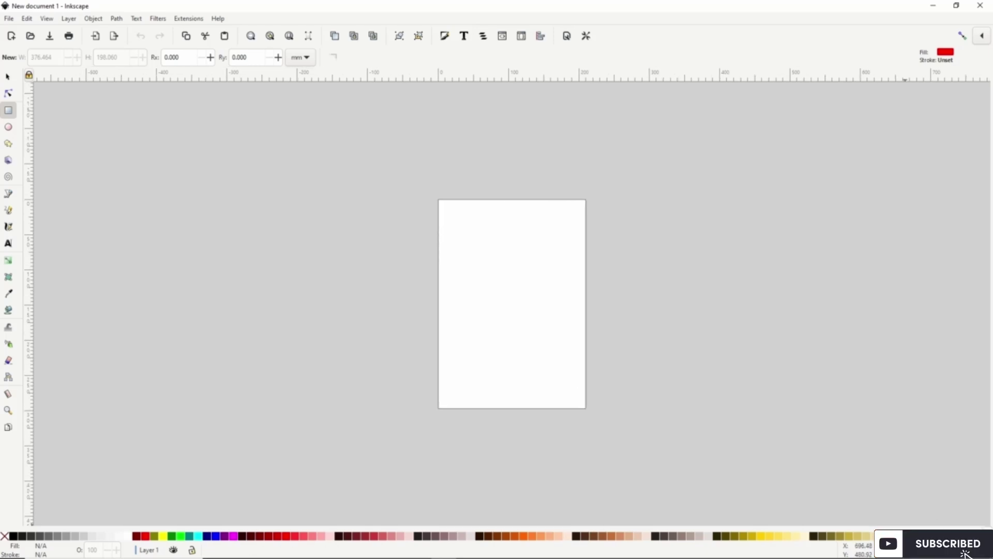
scroll(906, 549, down, 5)
scroll(905, 550, up, 2)
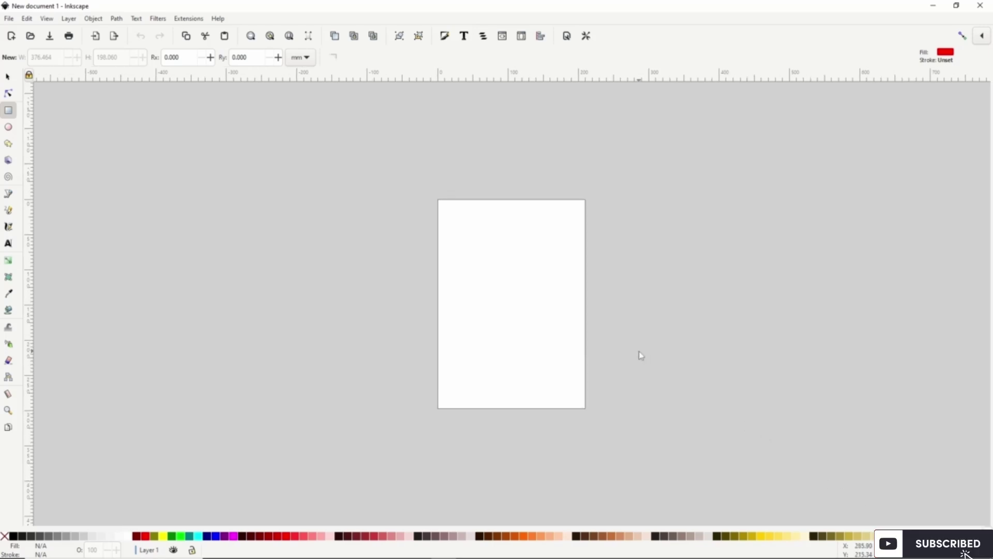
Zoom in and out on the blank page in the canvas, leaving it enlarged.
key(plus)
key(plus)
key(minus)
key(minus)
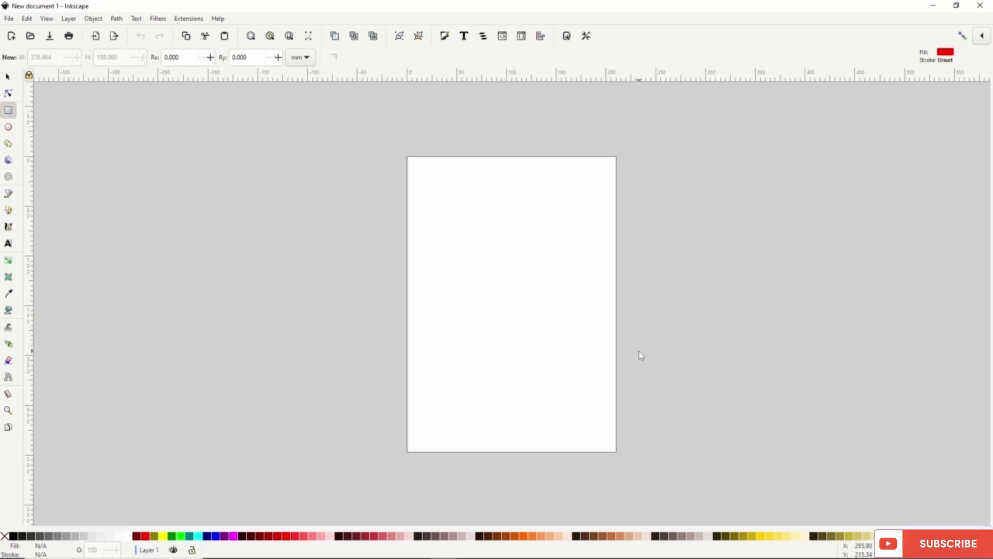
ctrl+scroll(668, 334, up, 2)
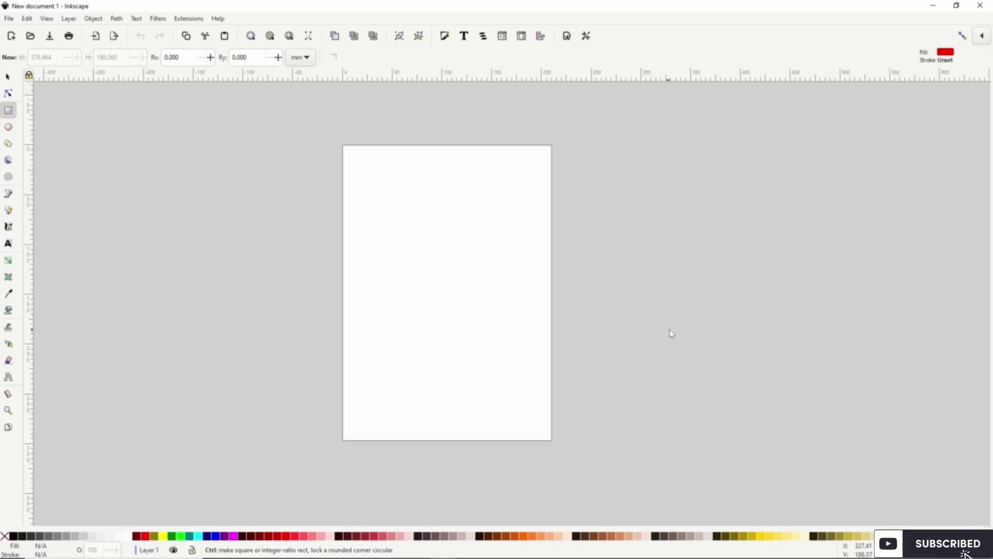
Zoom the canvas out and back in around the blank page using different focus points.
ctrl+scroll(683, 339, down, 1)
ctrl+scroll(255, 298, down, 1)
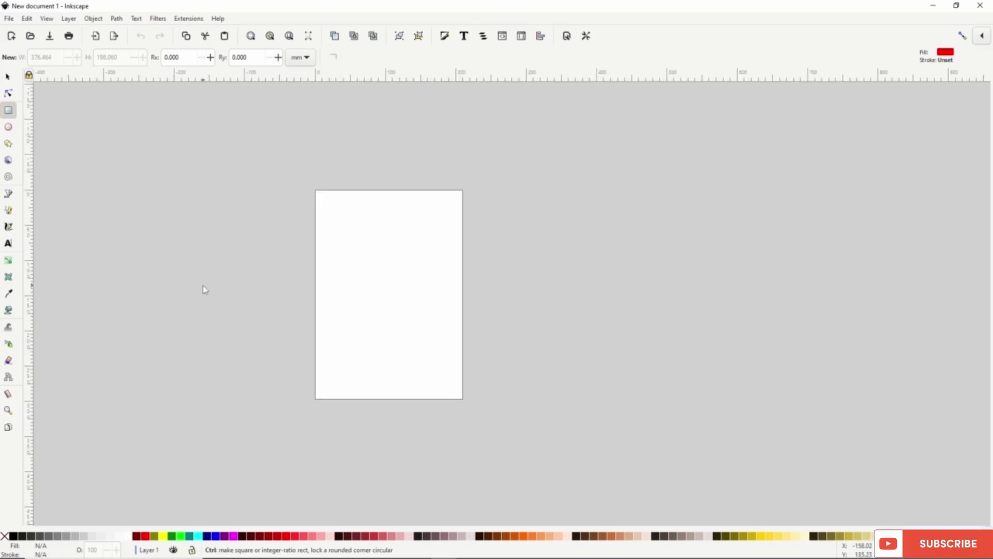
ctrl+scroll(203, 288, up, 2)
ctrl+scroll(164, 291, down, 1)
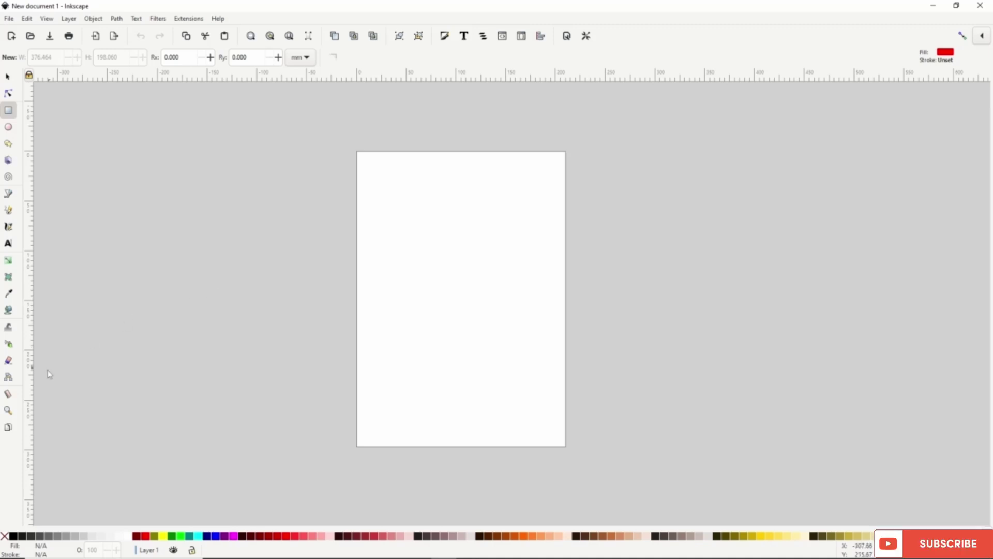
Magnify the area around the page's upper-left corner with the Zoom tool, and zoom back out.
click(9, 411)
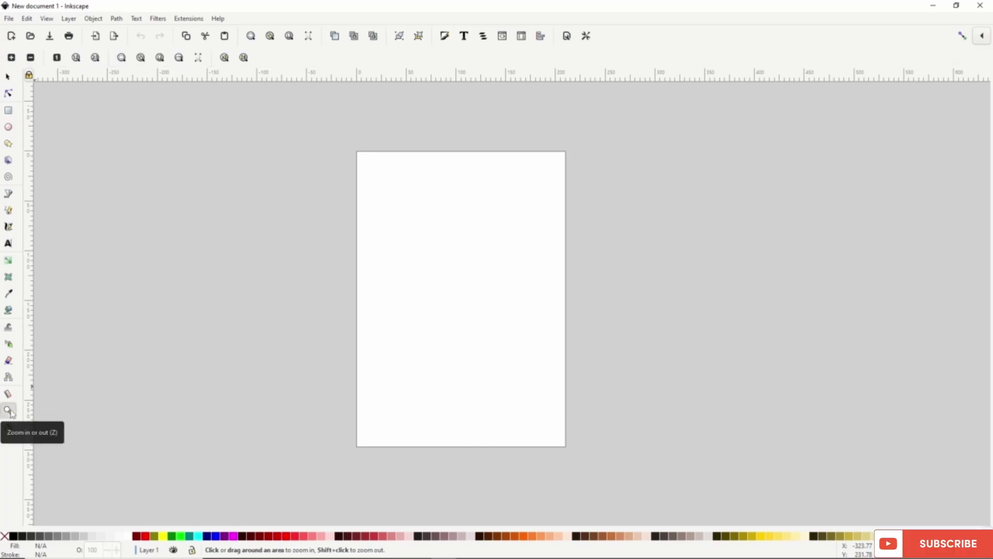
click(372, 282)
shift+click(372, 282)
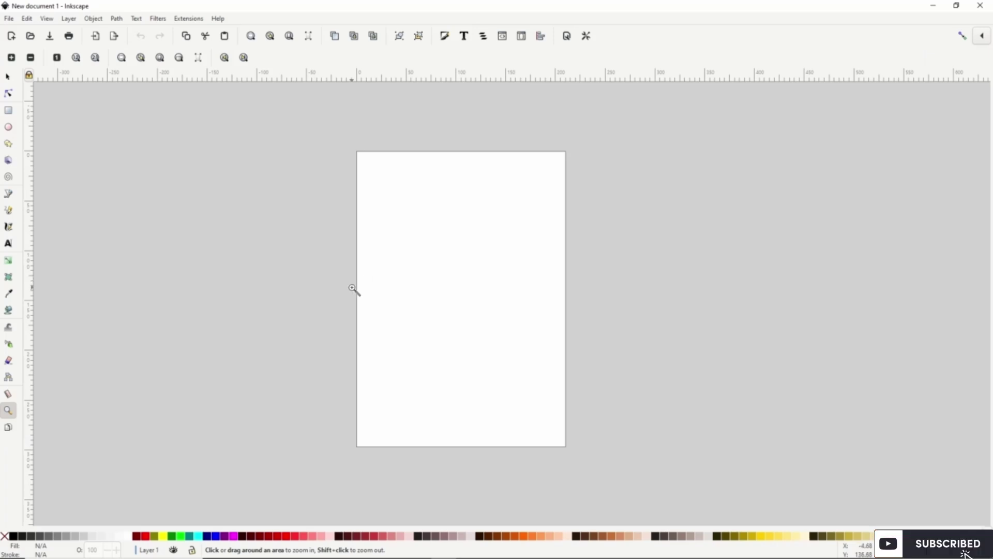
drag(320, 133, 439, 269)
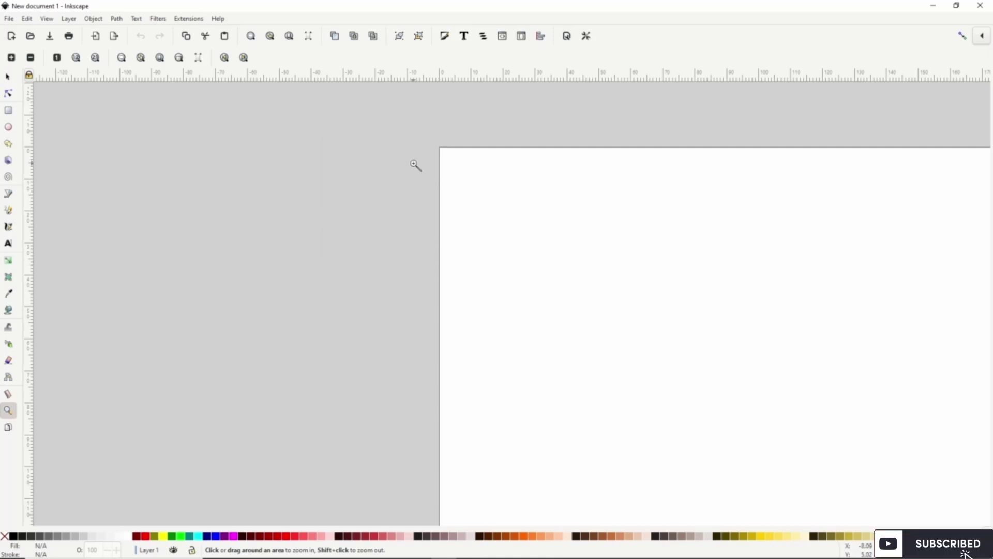
drag(388, 124, 564, 375)
shift+click(595, 435)
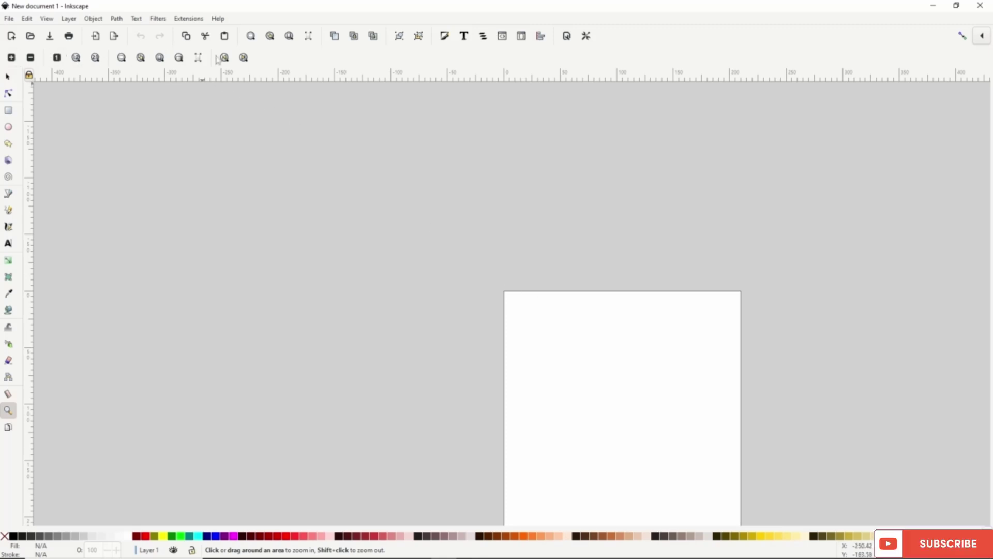
Try the Zoom tool's preset zoom ratios in turn, and zoom back out with the tool on the page.
click(64, 62)
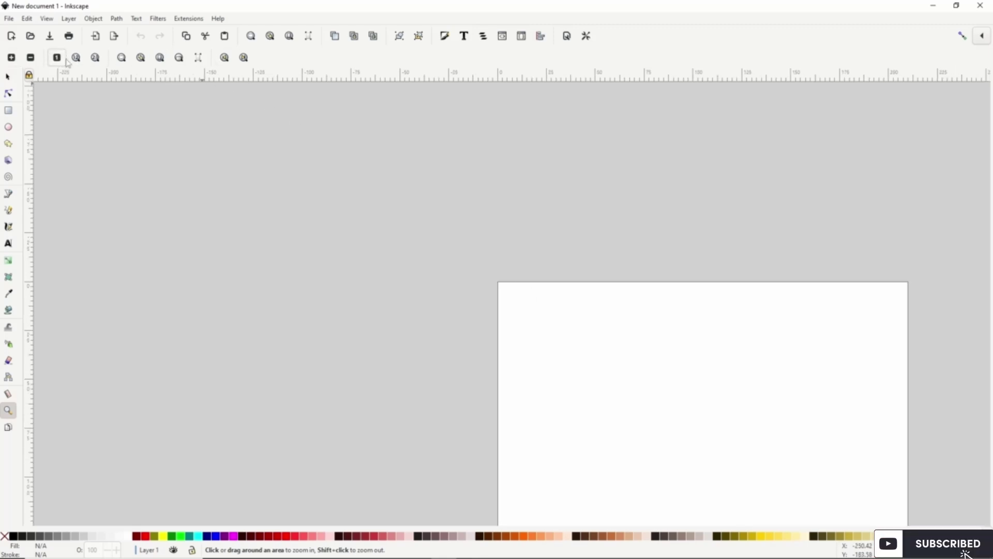
click(76, 57)
click(95, 58)
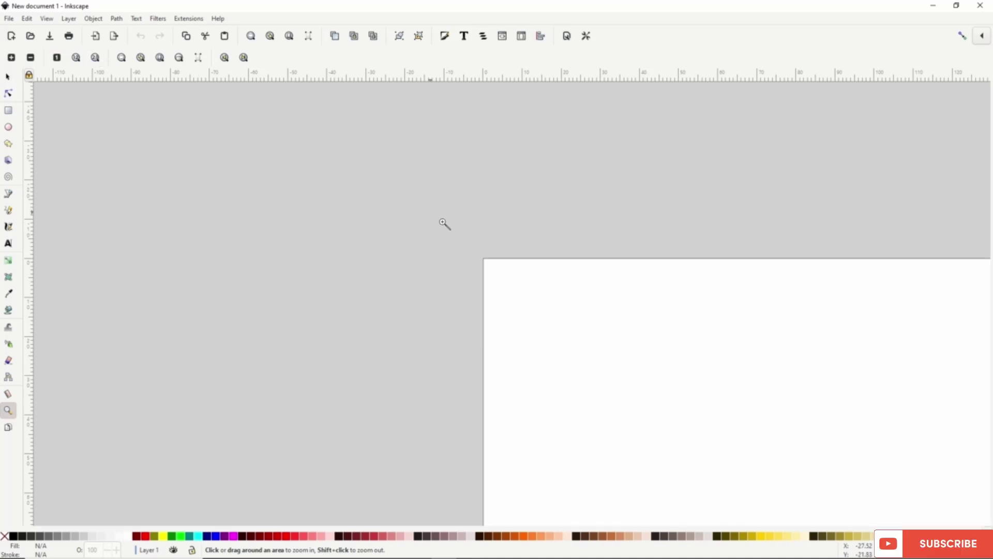
shift+click(581, 315)
shift+click(581, 315)
shift+click(582, 317)
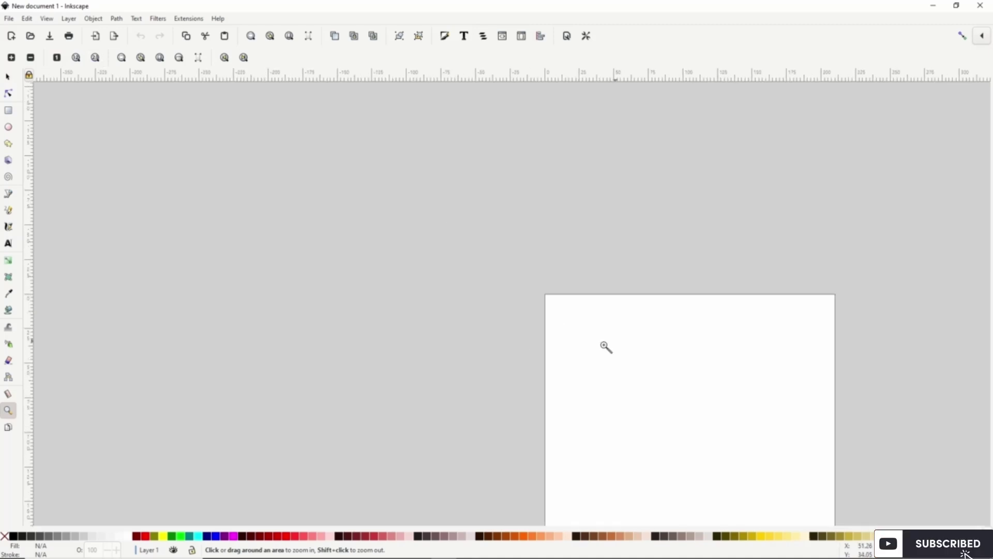
Activate the Selector tool and pan the canvas sideways and vertically until the whole page is in view.
click(9, 78)
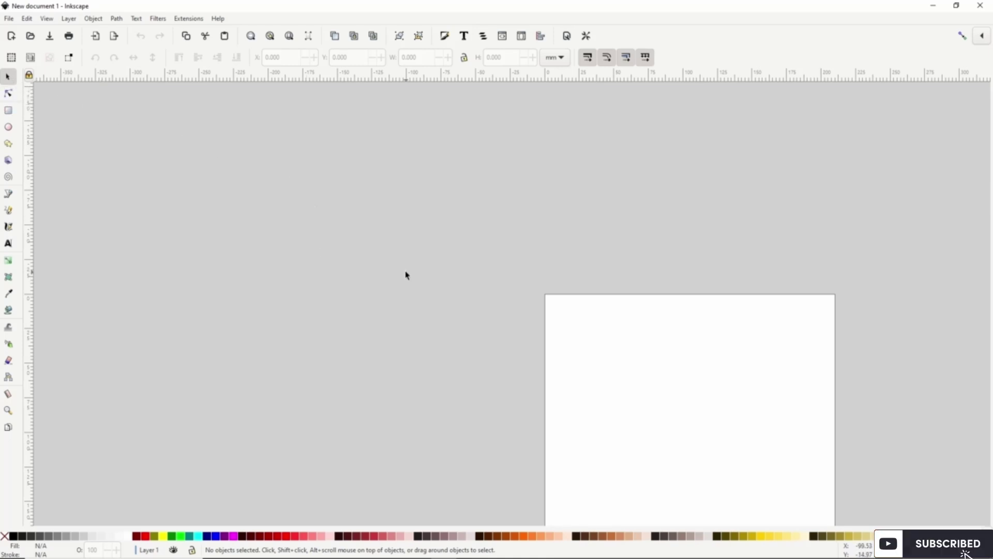
scroll(405, 272, right, 4)
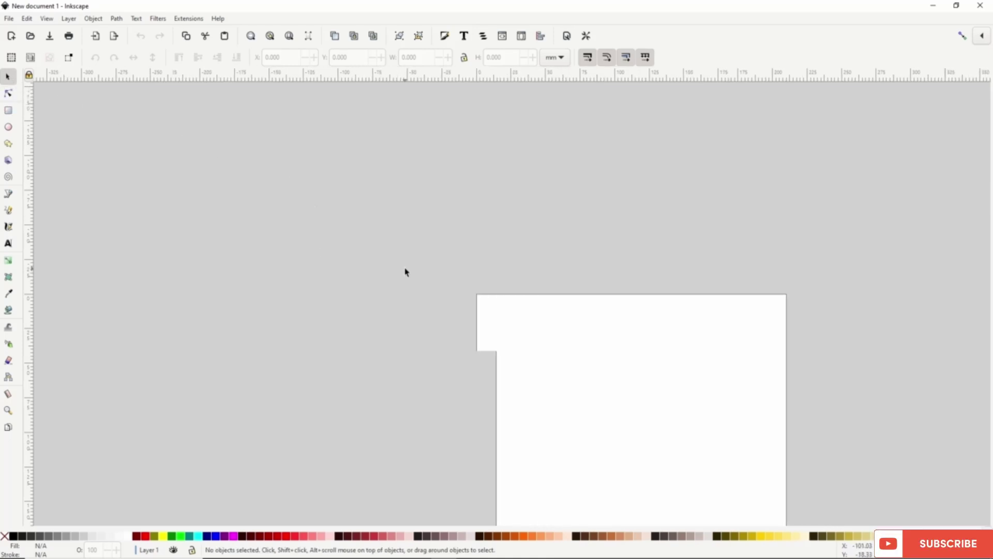
scroll(405, 271, left, 1)
scroll(405, 272, down, 7)
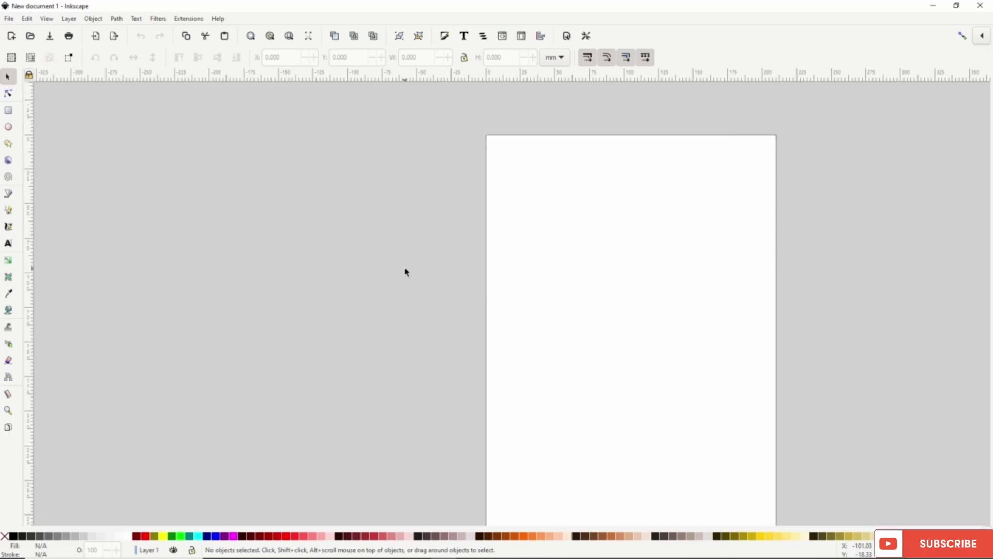
key(space)
drag(405, 272, 387, 233)
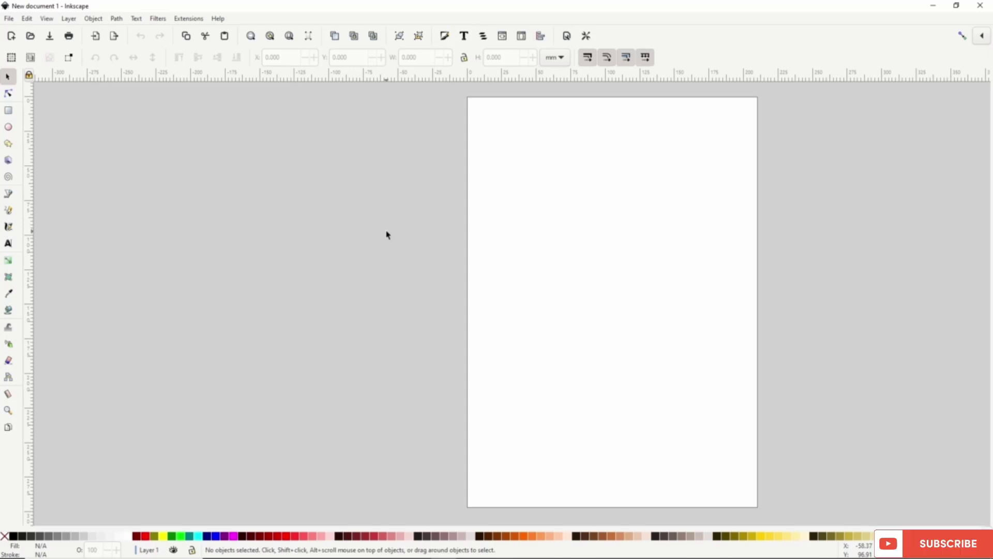
Pan the canvas in all four directions, bring the whole page back into view, and zoom out slightly.
scroll(386, 273, up, 6)
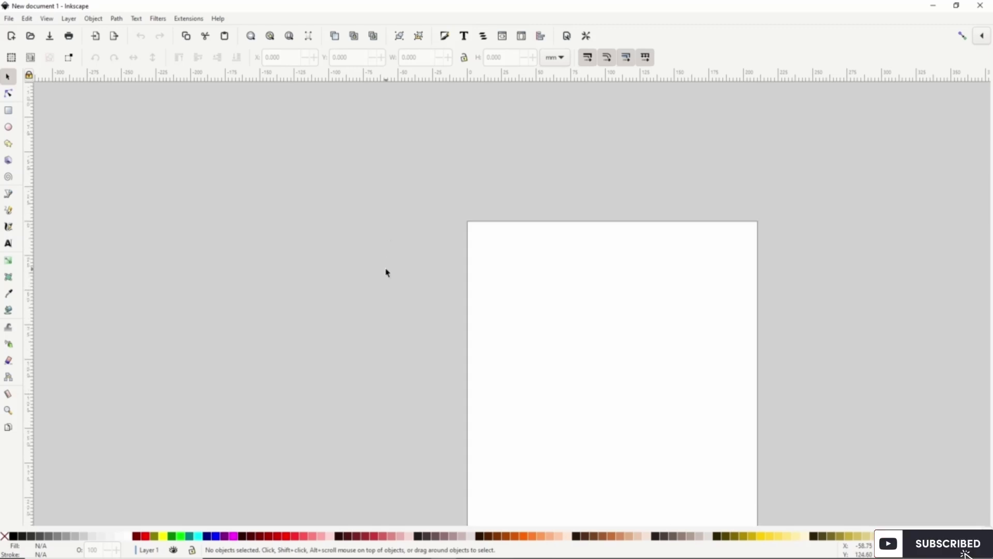
scroll(386, 272, down, 6)
scroll(385, 273, left, 6)
scroll(386, 273, right, 6)
scroll(386, 272, right, 4)
scroll(386, 272, left, 4)
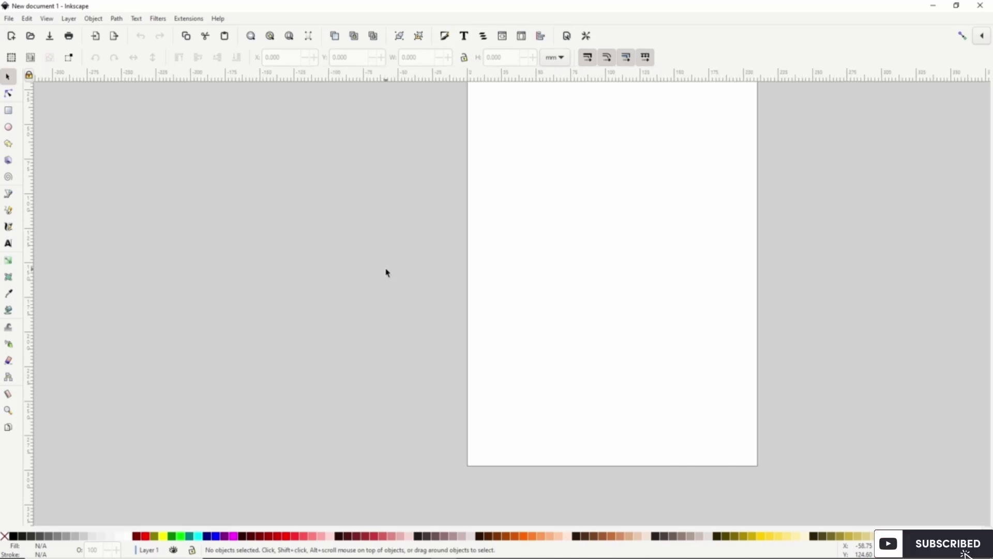
drag(501, 238, 506, 263)
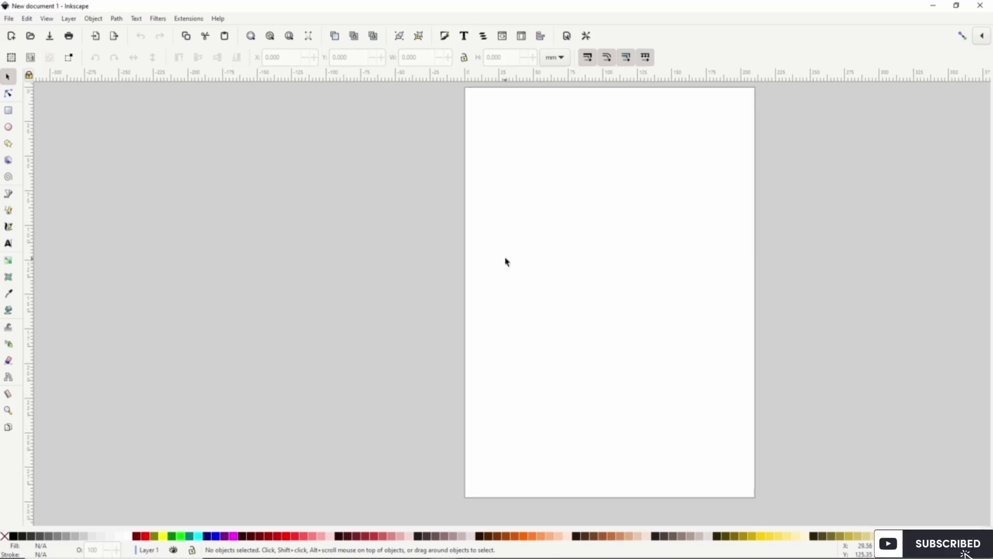
scroll(437, 251, down, 1)
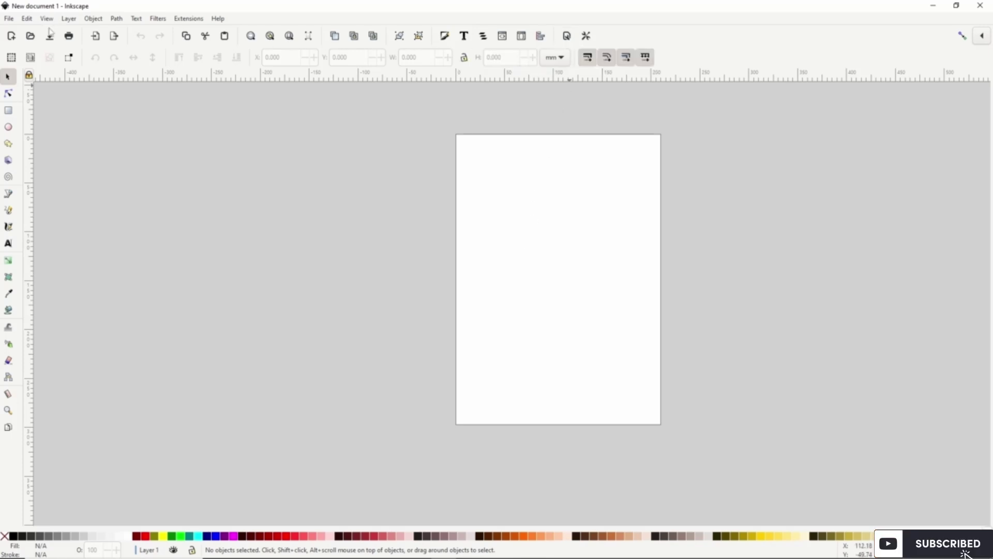
Open the document properties and set the front page format to A8 (52 x 74 mm).
click(14, 22)
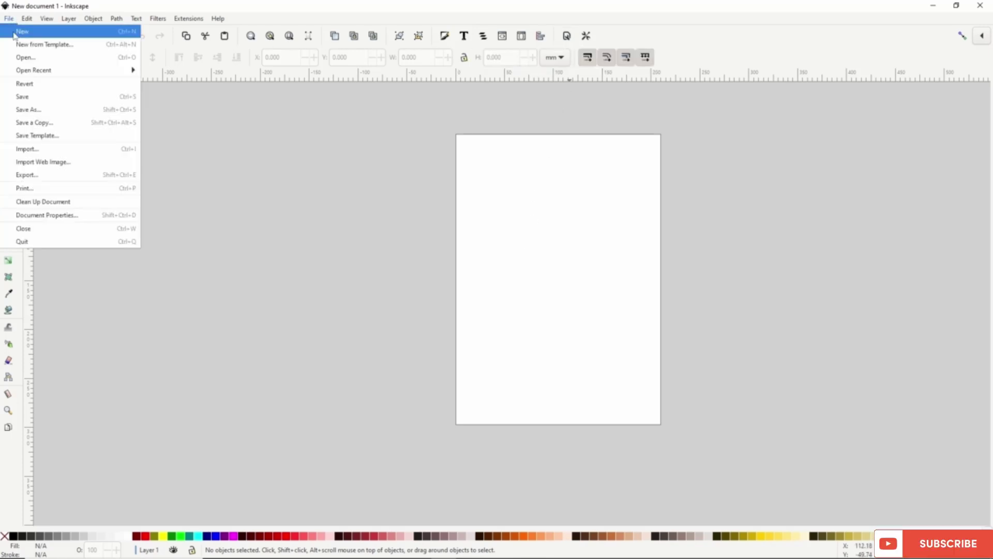
click(57, 216)
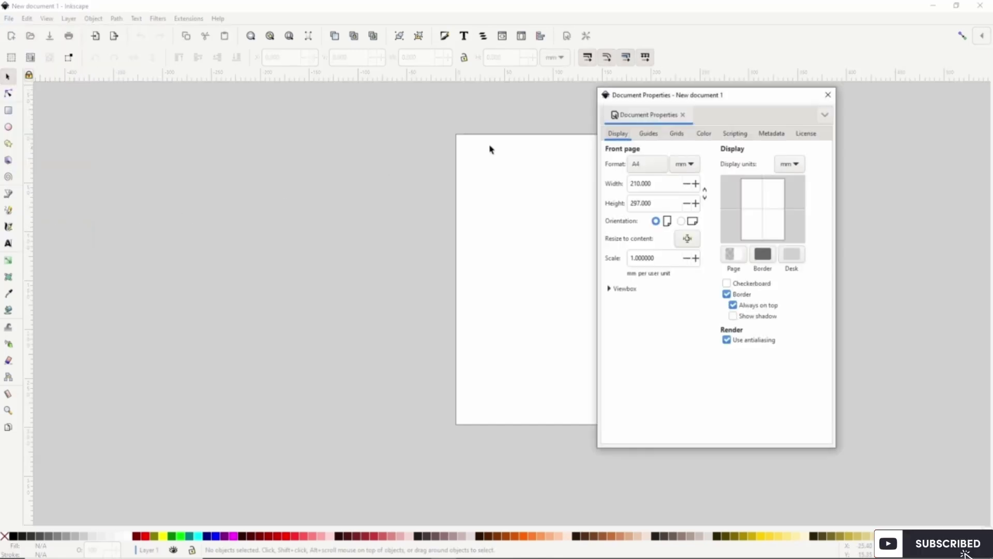
click(647, 164)
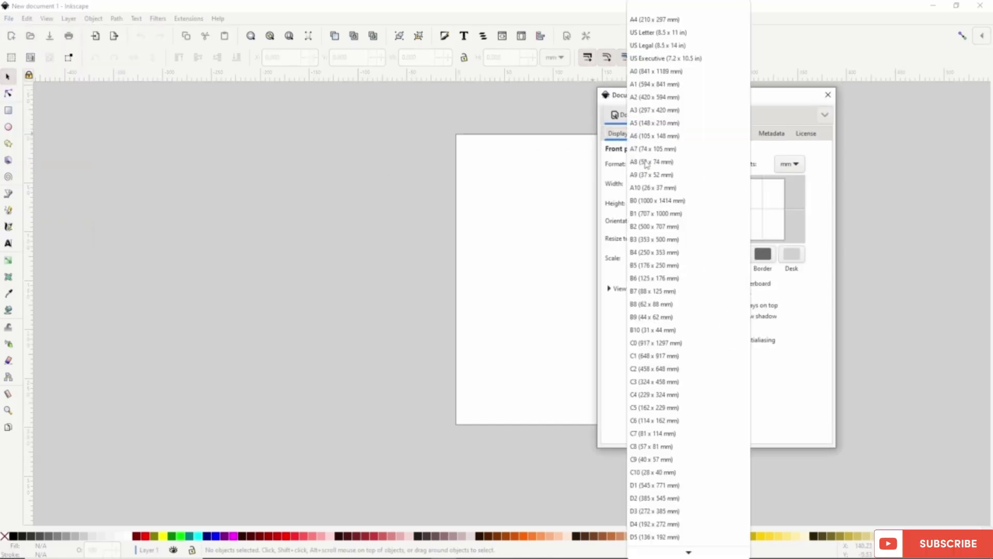
click(645, 162)
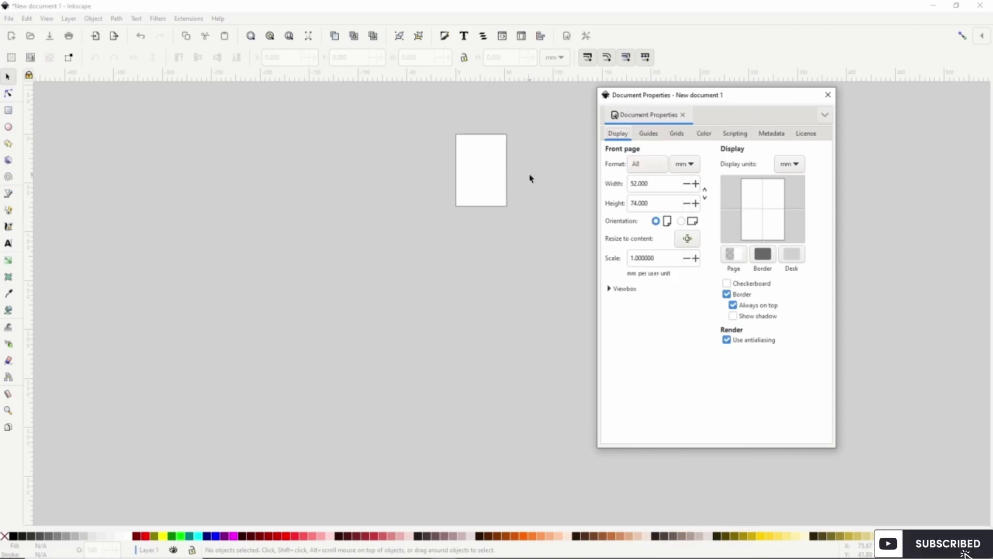
Give the page a custom size of 100 mm width and 200 mm height.
double_click(647, 184)
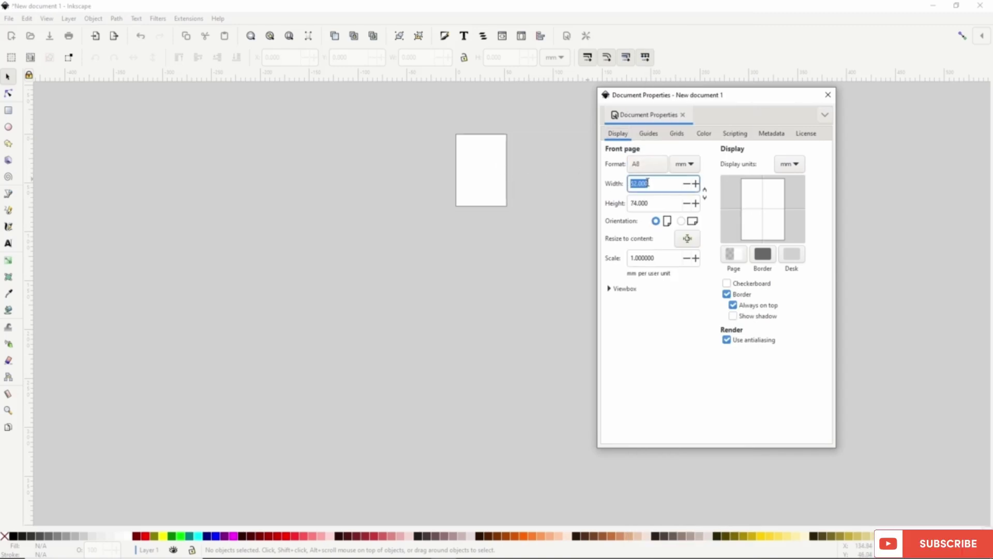
text(100)
key(Tab)
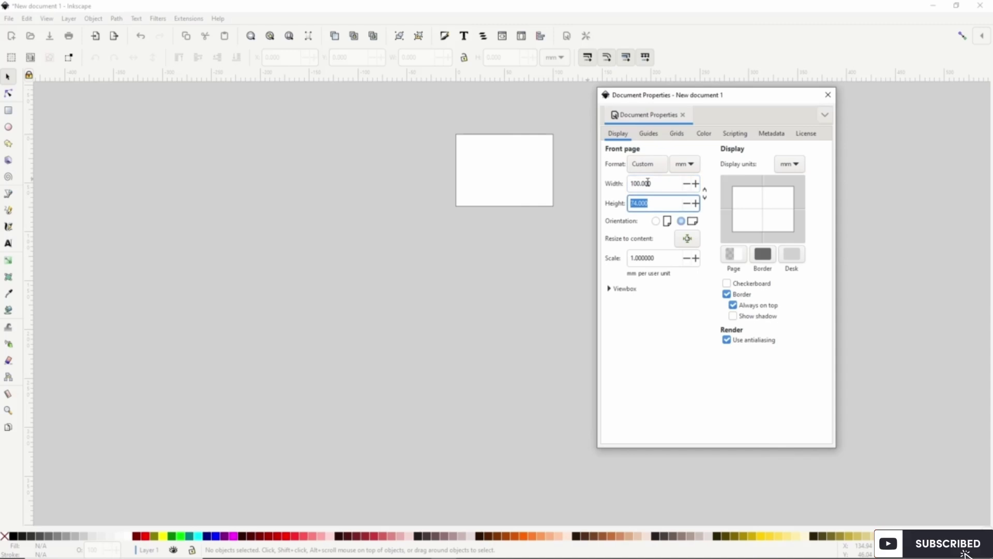
text(200)
key(Return)
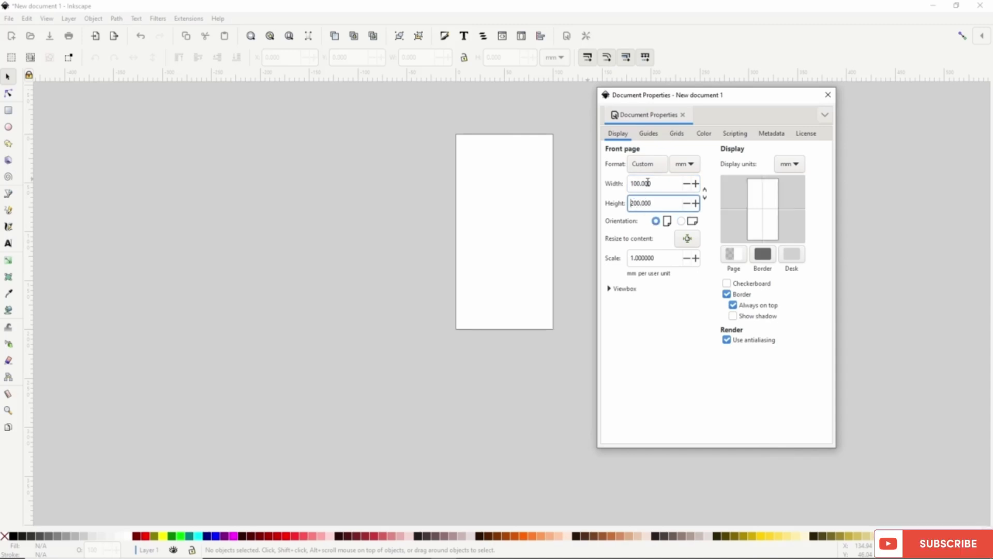
Switch the page to landscape and back to portrait, and the display units to px and back to mm.
click(682, 221)
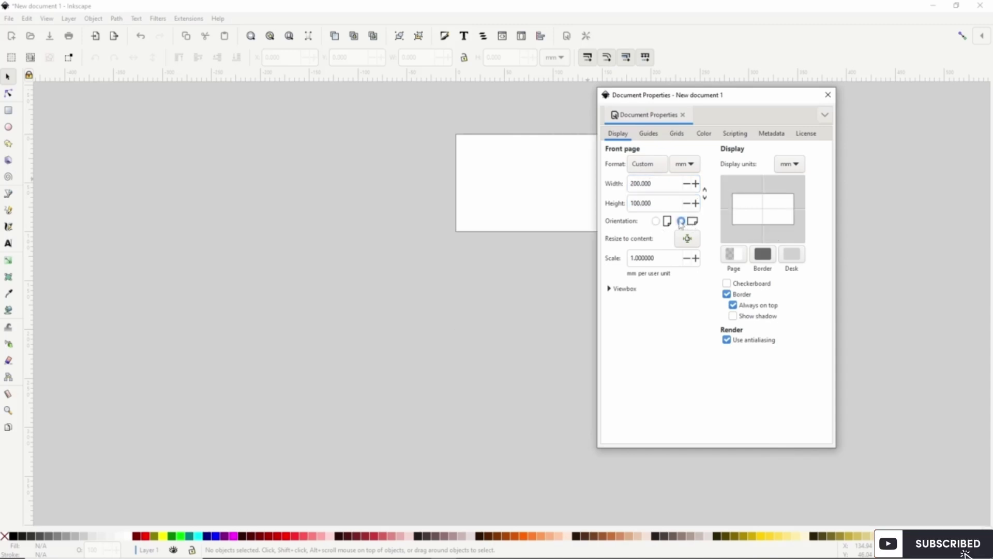
click(658, 221)
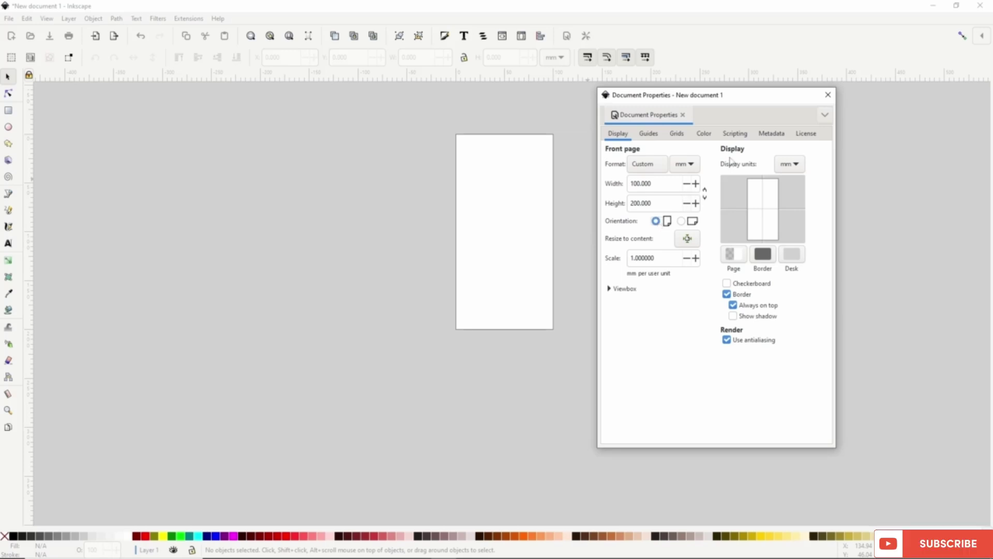
click(788, 165)
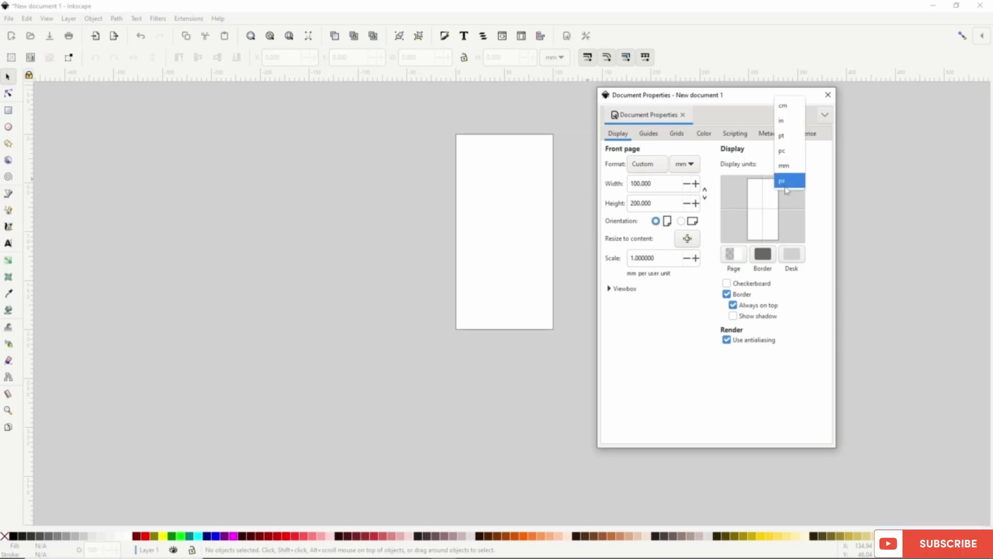
click(784, 181)
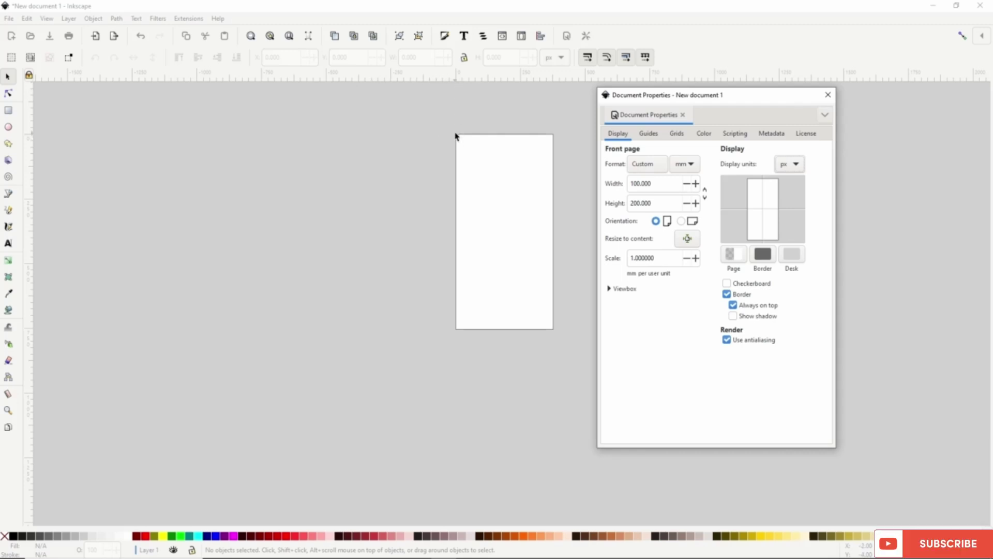
click(785, 163)
click(785, 151)
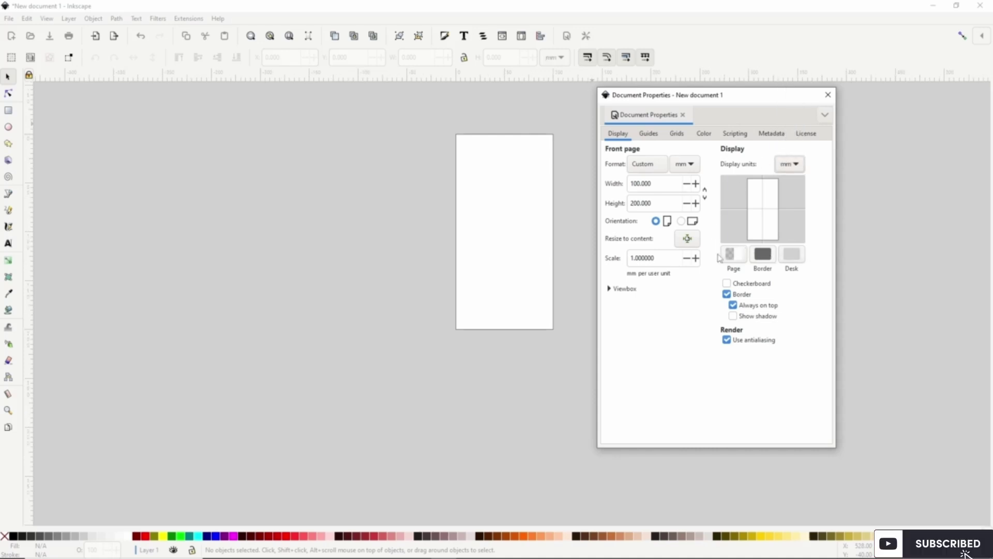
Tint the page background pink with saturation 42, try alpha 61 and 0, and restore it to white.
click(735, 255)
drag(464, 300, 478, 301)
drag(488, 224, 300, 180)
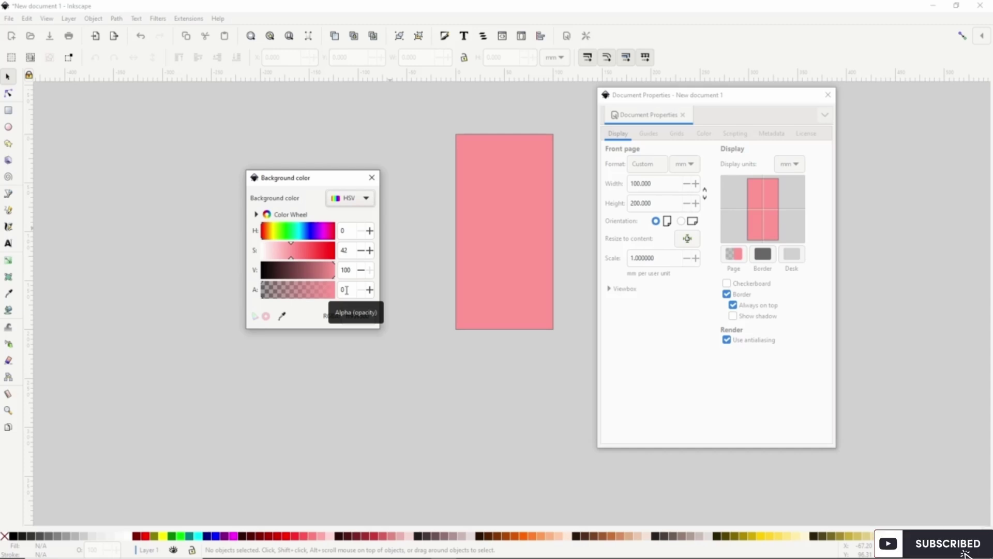
click(304, 297)
click(307, 297)
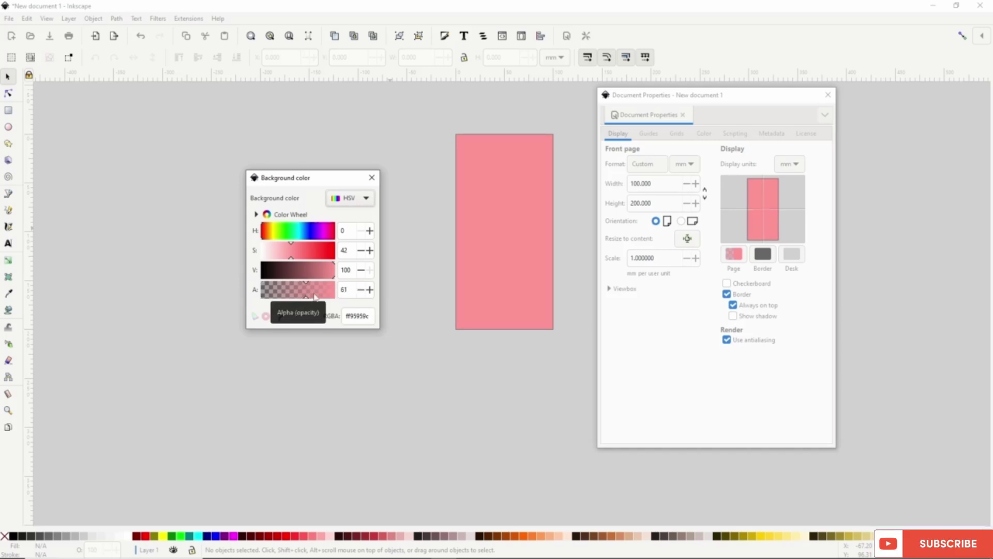
drag(306, 294, 260, 292)
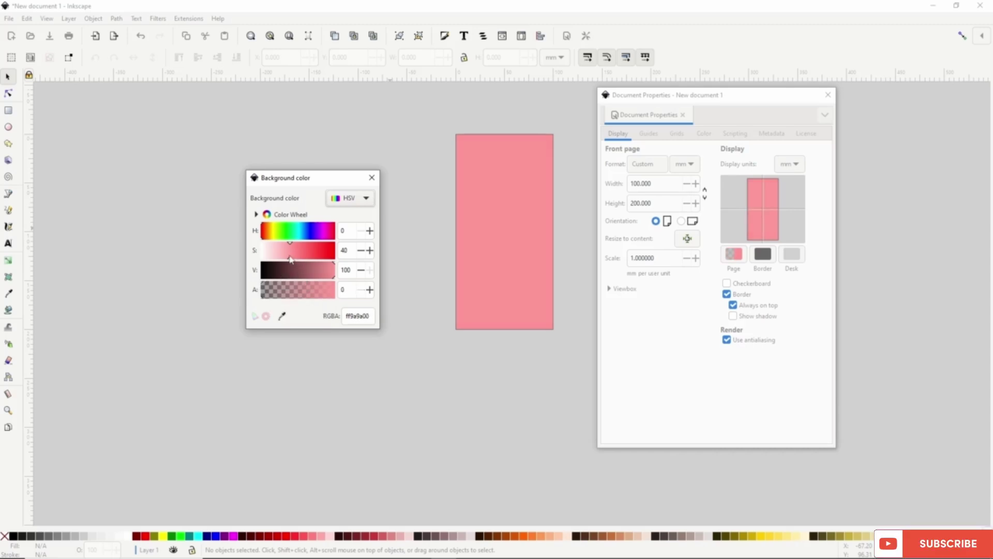
drag(270, 246, 256, 253)
click(372, 177)
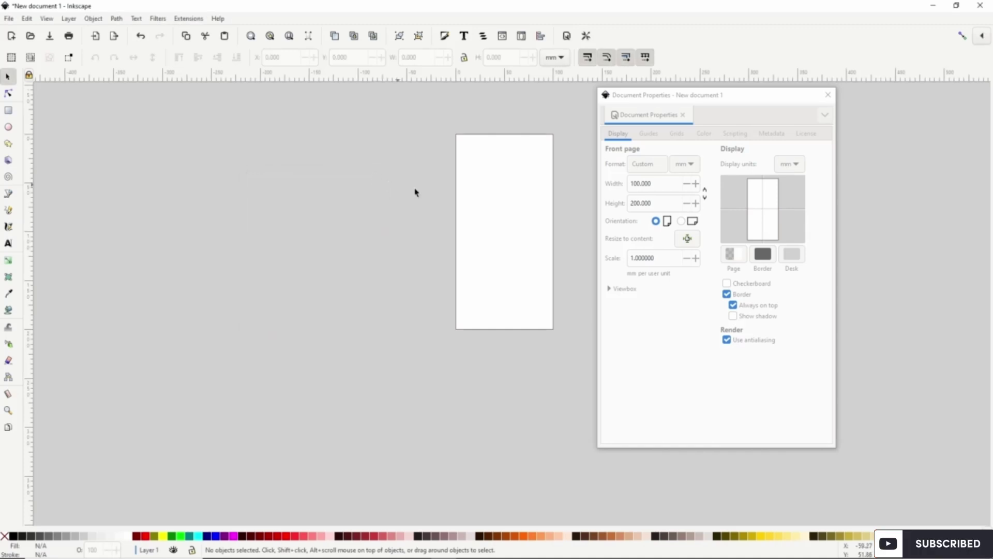
Tint the page border red with saturation 58 and value 71, and restore it to dark grey with saturation 0 and value 40.
click(767, 254)
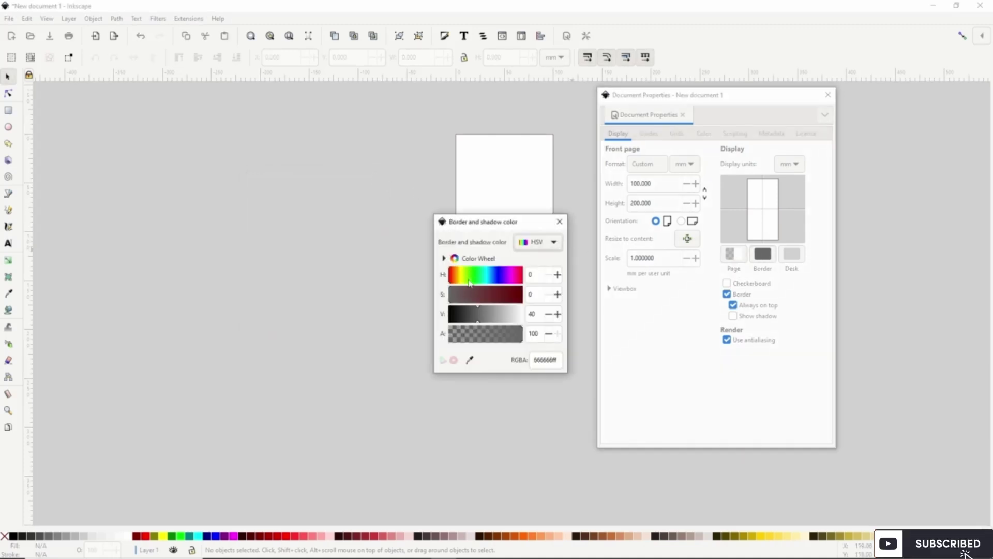
drag(473, 293, 501, 315)
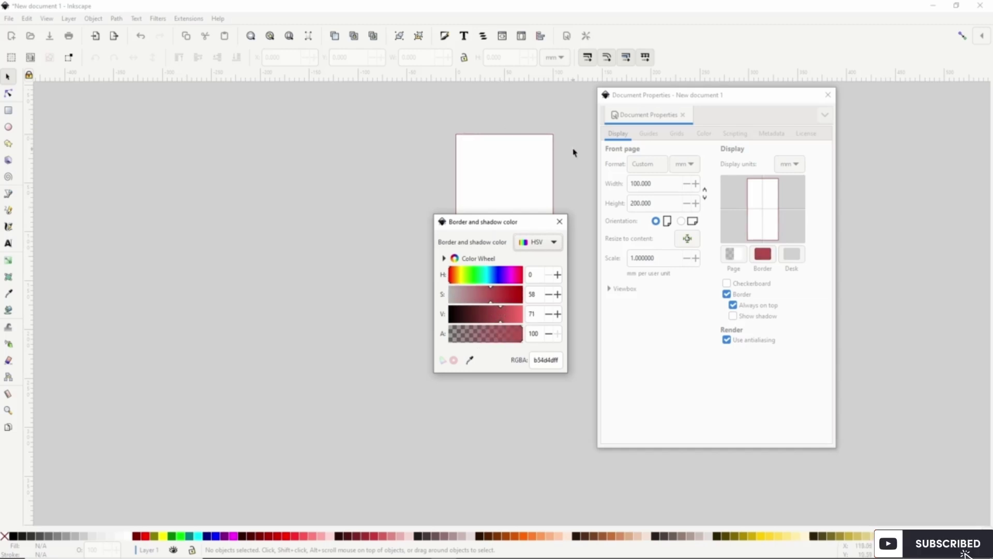
drag(479, 280, 448, 279)
drag(500, 318, 449, 294)
click(559, 221)
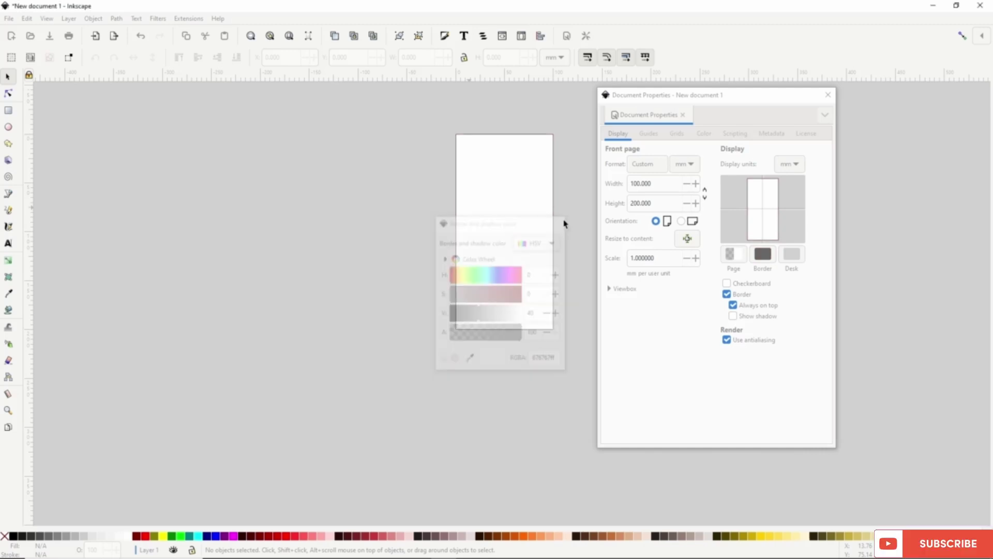
Tint the desk around the page pink with saturation 29, and restore it to grey with saturation 0.
click(796, 260)
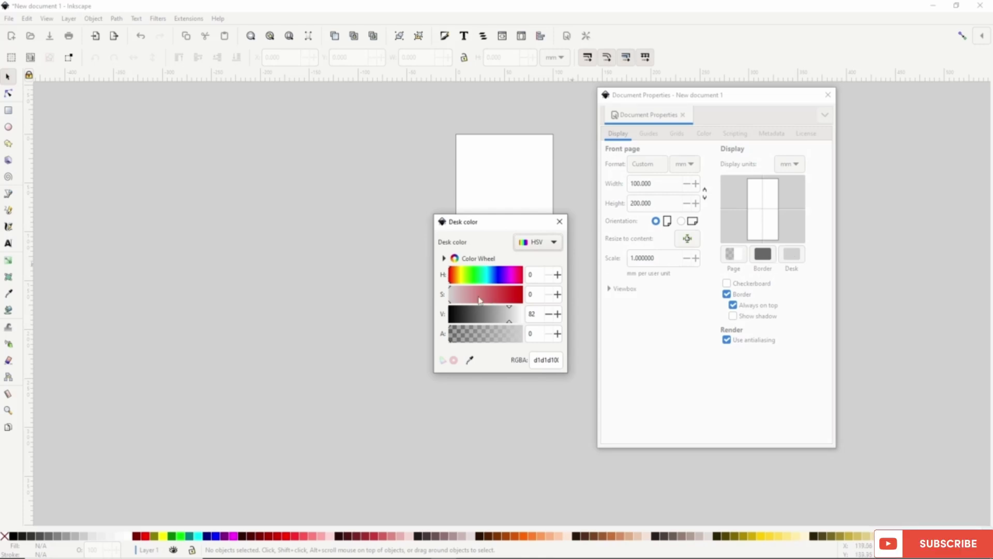
click(471, 299)
drag(470, 299, 471, 298)
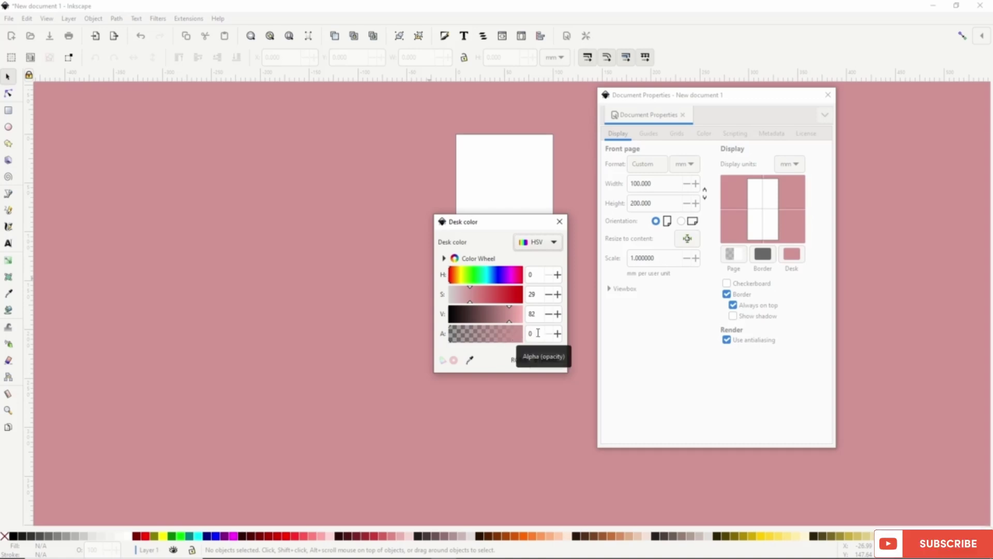
click(457, 303)
drag(457, 303, 441, 303)
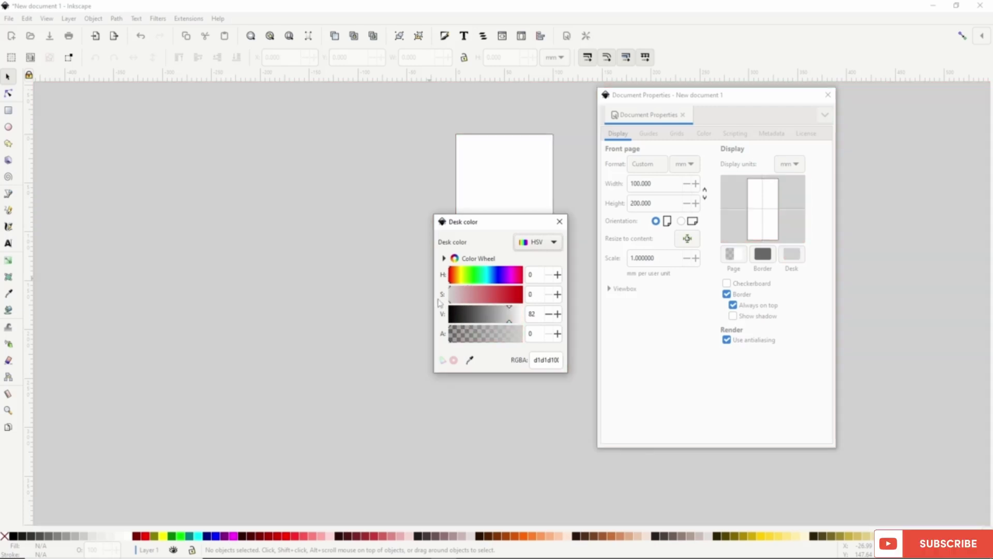
click(559, 221)
Turn the checkerboard on and off and the page border off and on, and close the document properties.
click(739, 283)
click(738, 284)
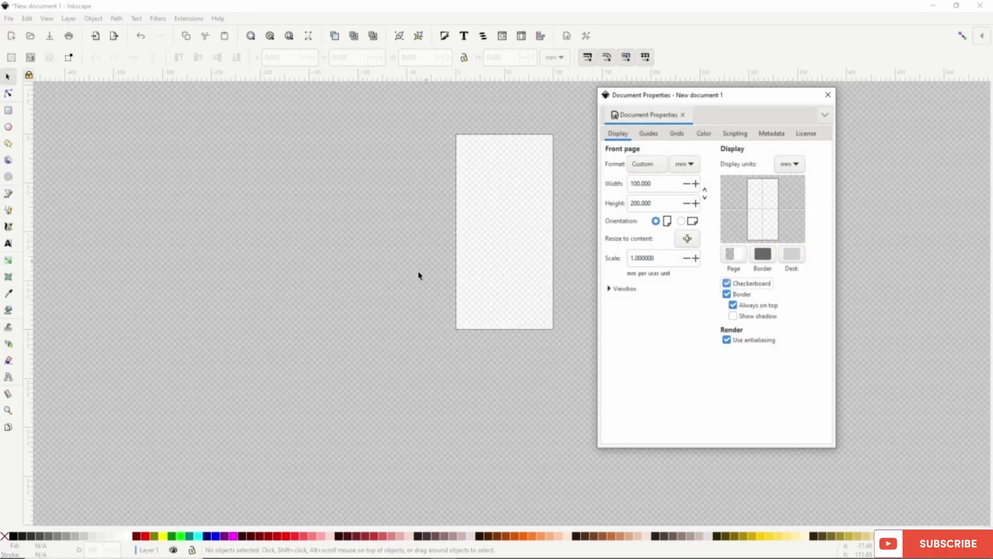
click(727, 283)
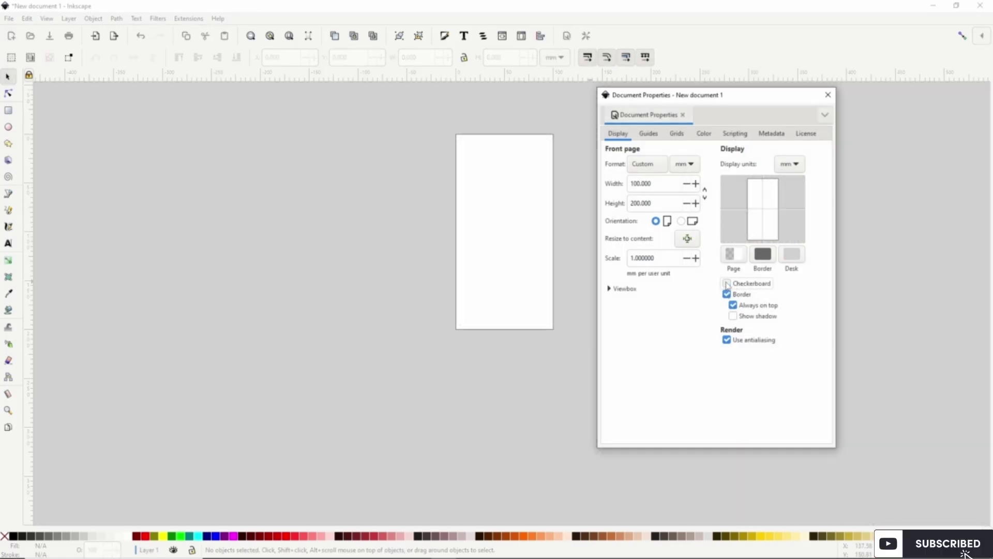
click(726, 294)
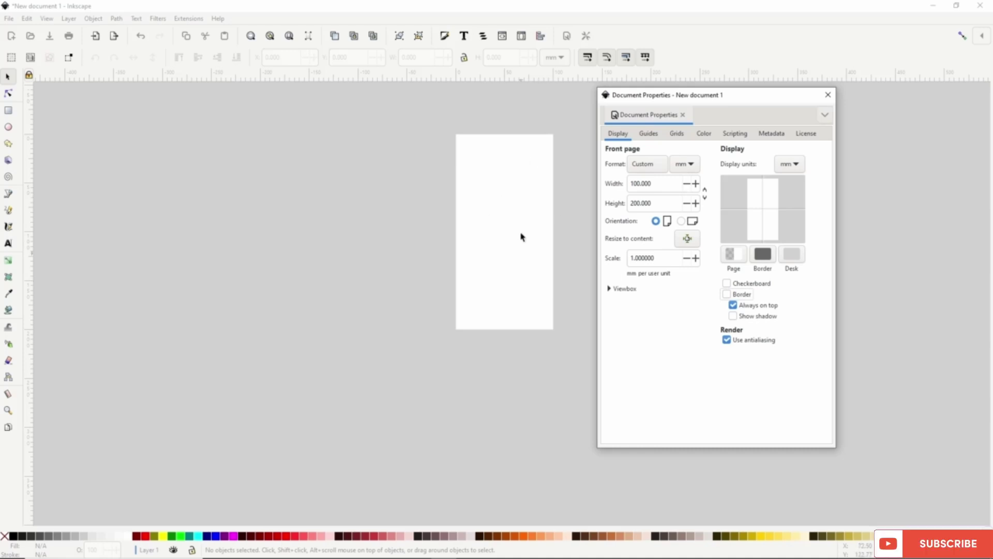
click(727, 293)
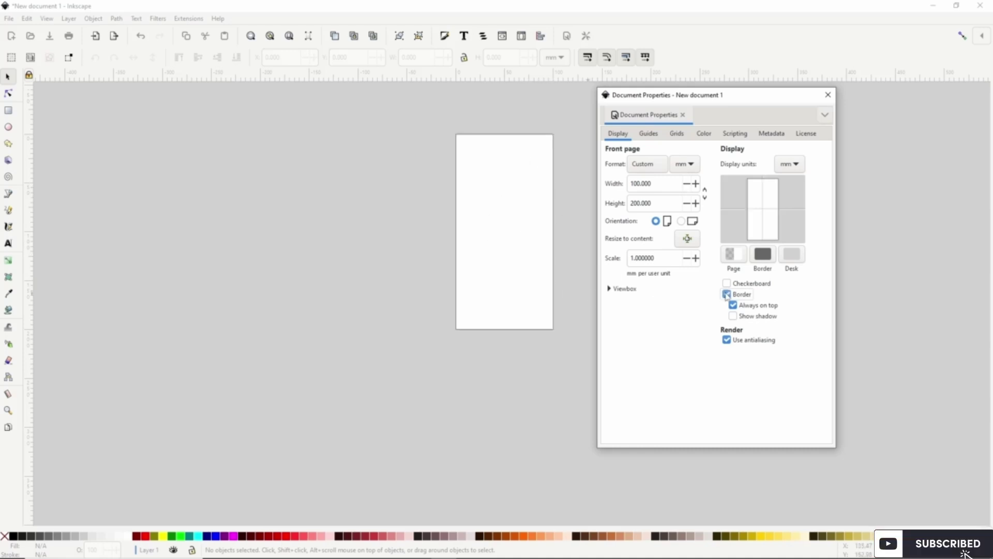
click(827, 95)
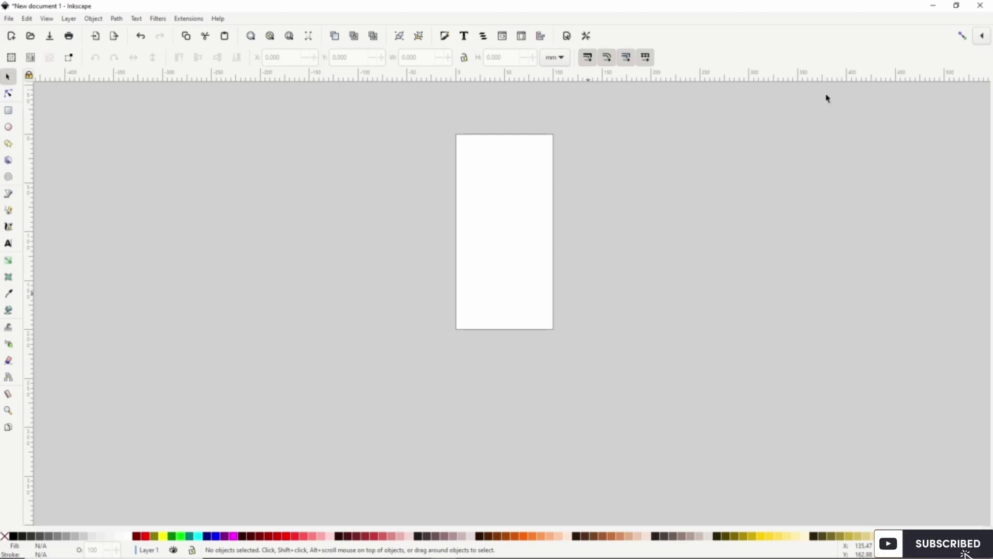
With the Pages tool, enlarge the page by its corners to about 197 x 242 mm, and set its size to A2 (420 x 594 mm).
click(8, 427)
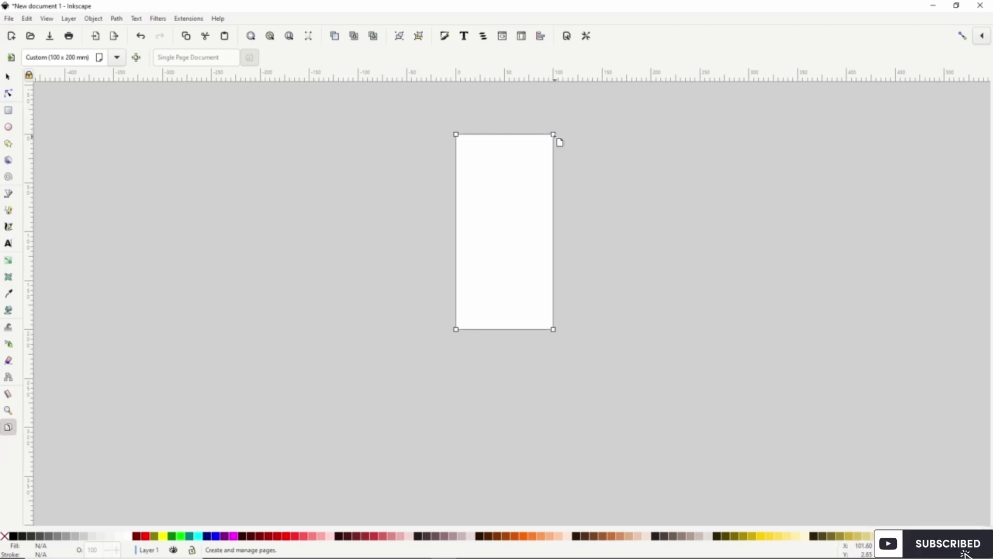
drag(554, 135, 597, 137)
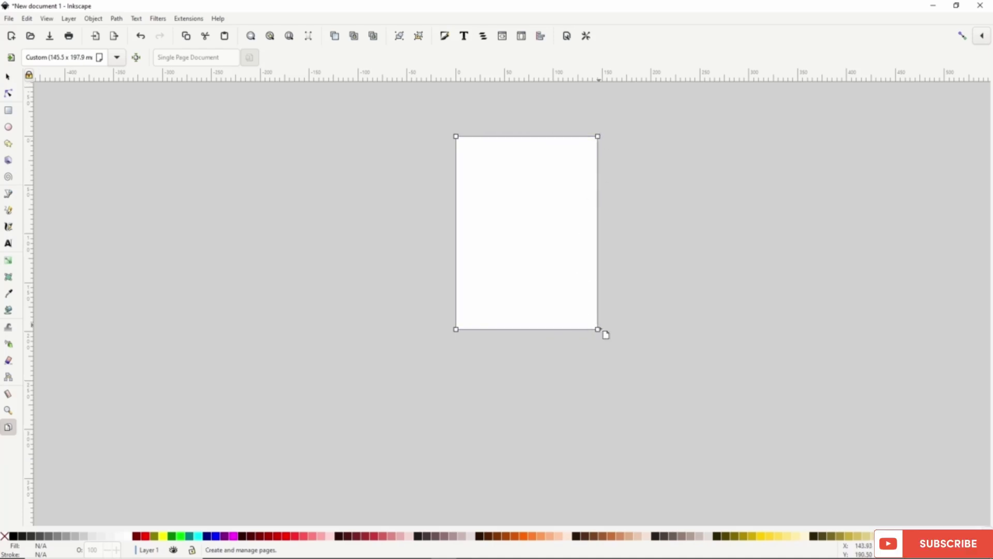
drag(598, 330, 648, 373)
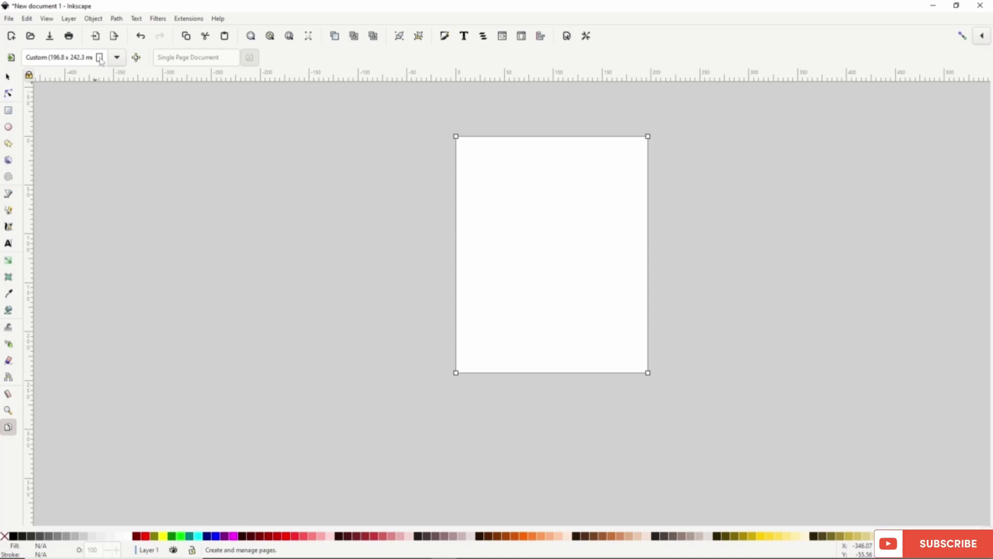
click(117, 57)
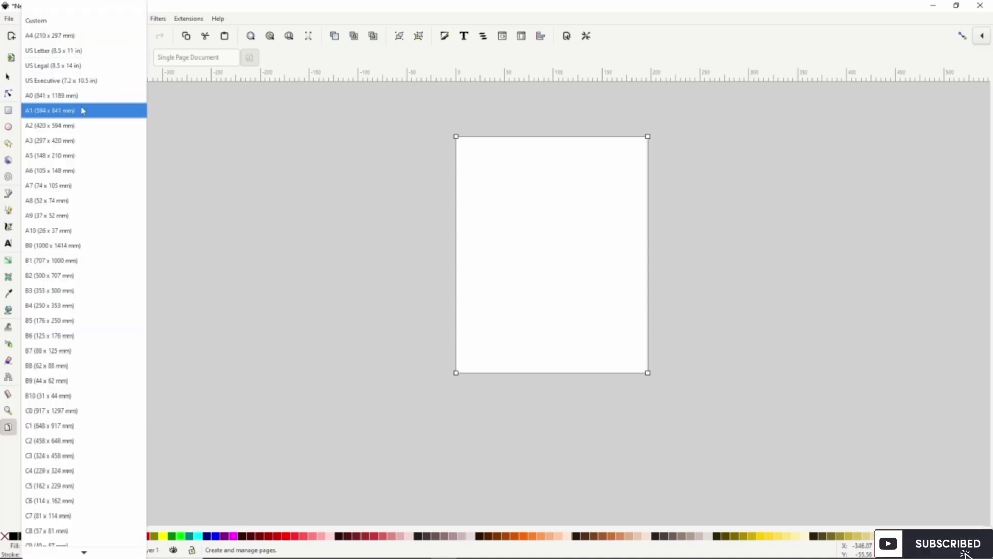
click(81, 126)
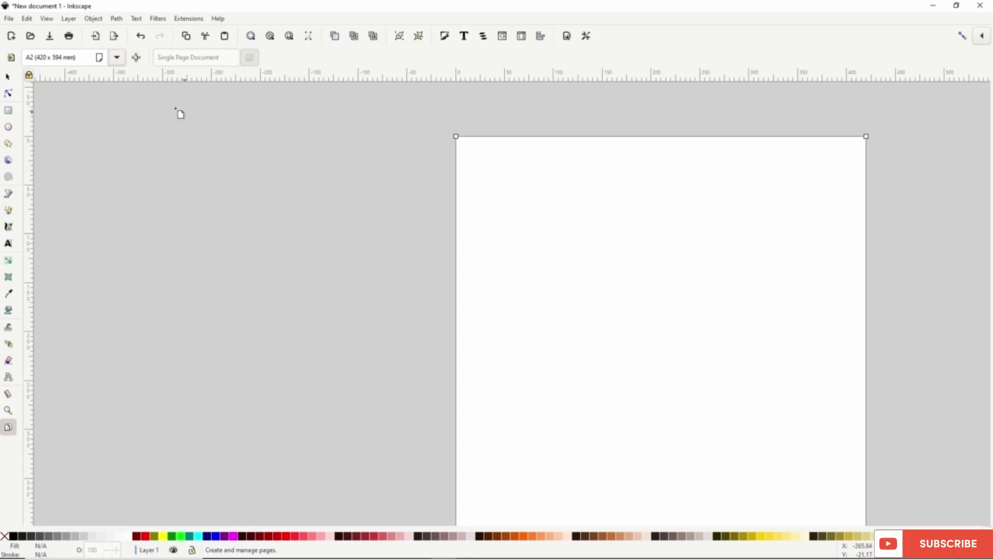
Add a second A2 page to the document beside the first one.
click(11, 57)
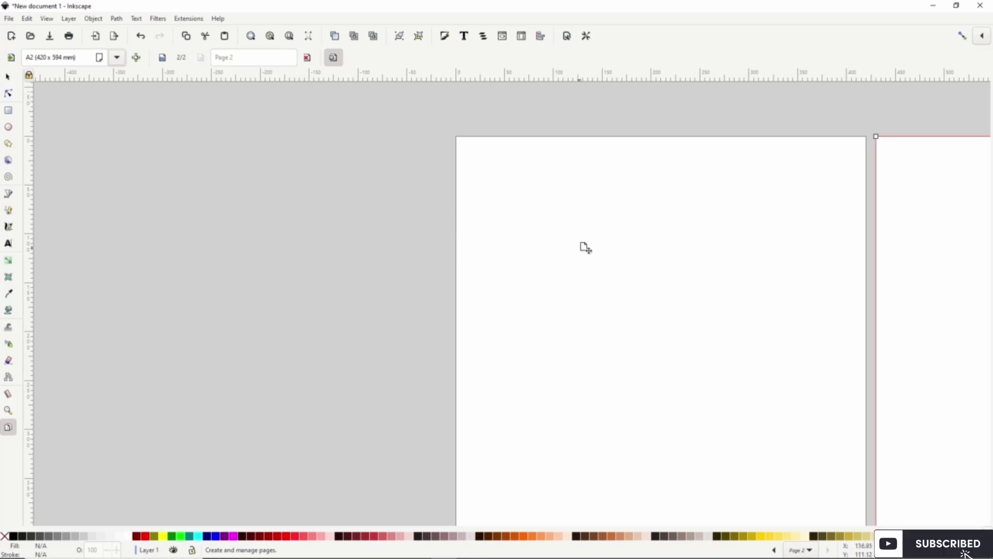
scroll(651, 280, down, 2)
drag(666, 288, 556, 254)
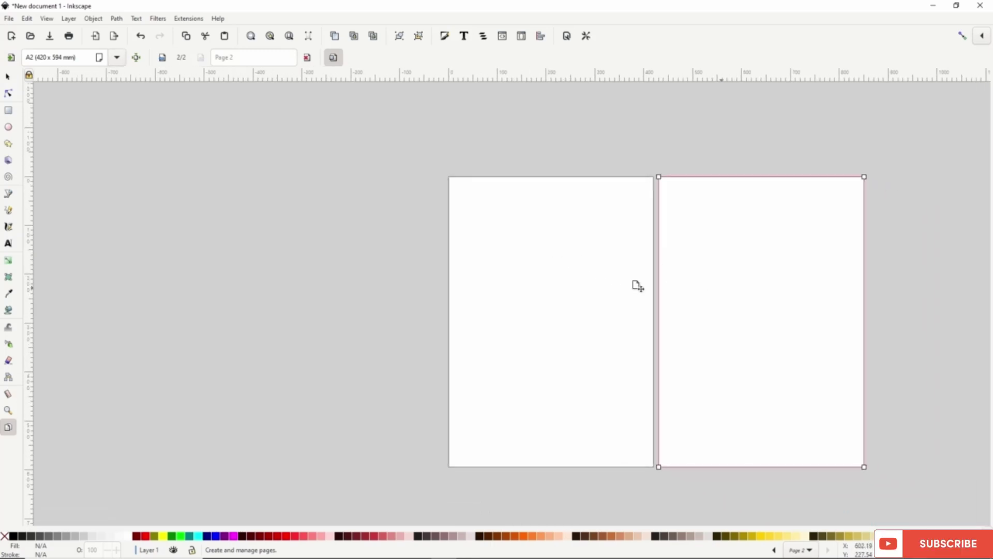
Draw a custom page about 286 x 292 mm on the empty desk left of the first page, and move it farther away.
drag(210, 209, 351, 351)
drag(308, 298, 272, 327)
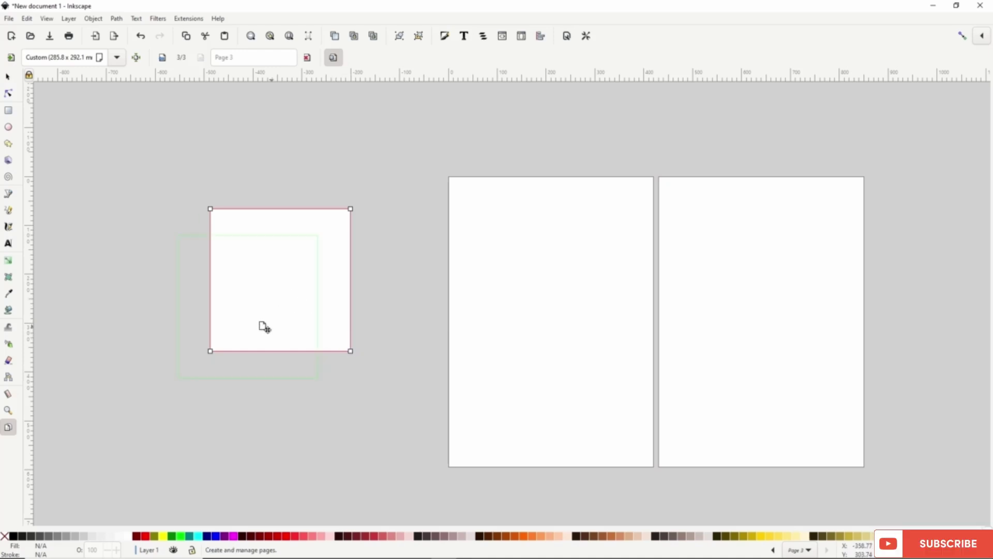
drag(208, 291, 236, 324)
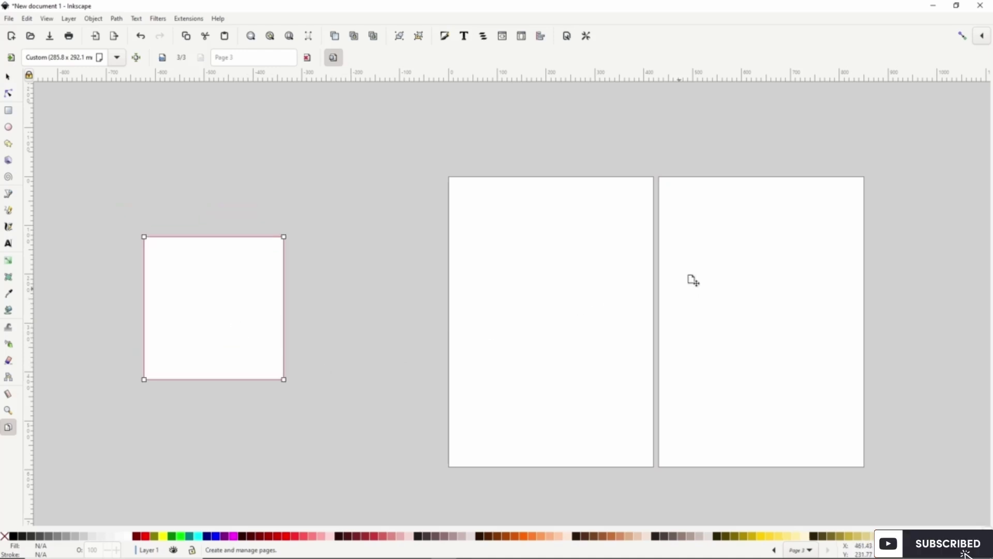
Move the second A2 page away from the first, and delete both it and the custom page.
drag(719, 277, 819, 254)
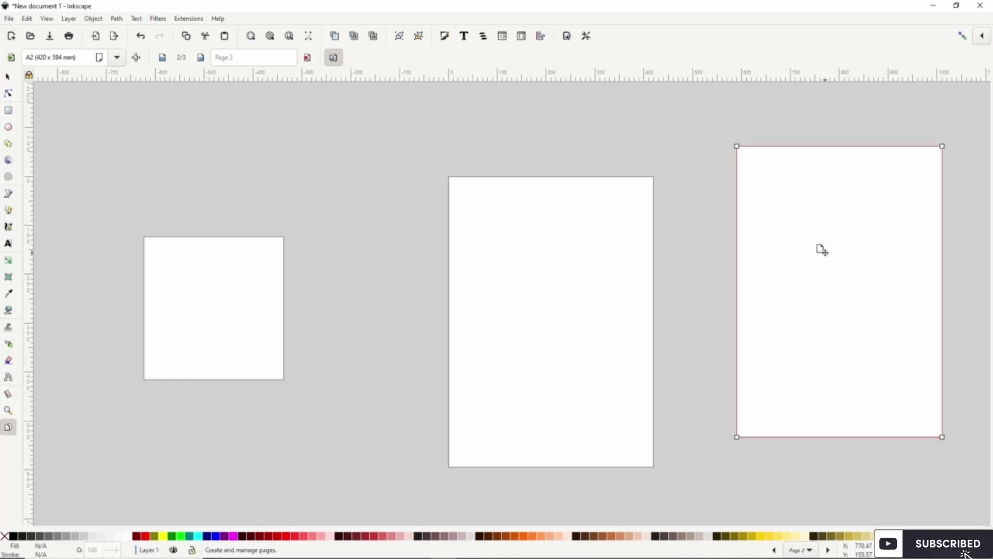
key(Delete)
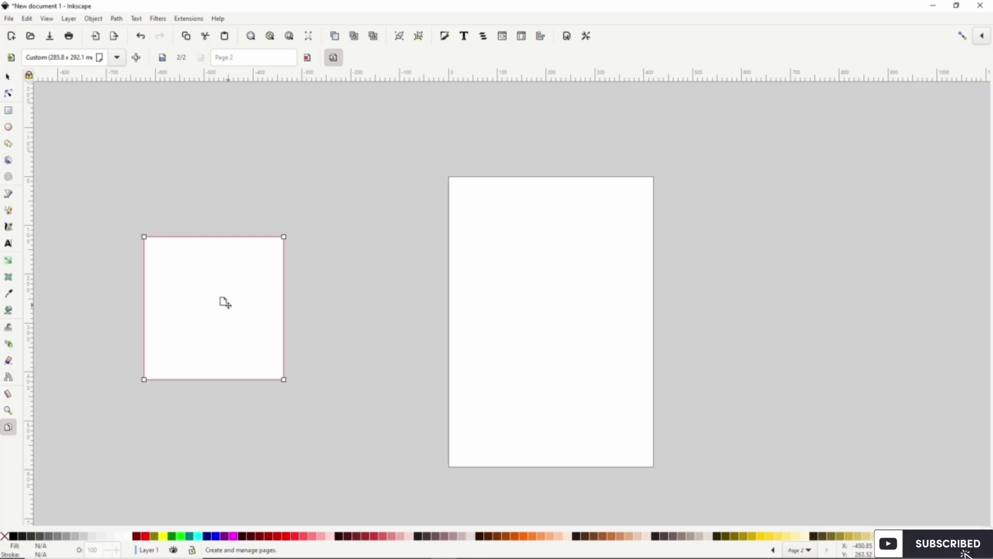
key(Delete)
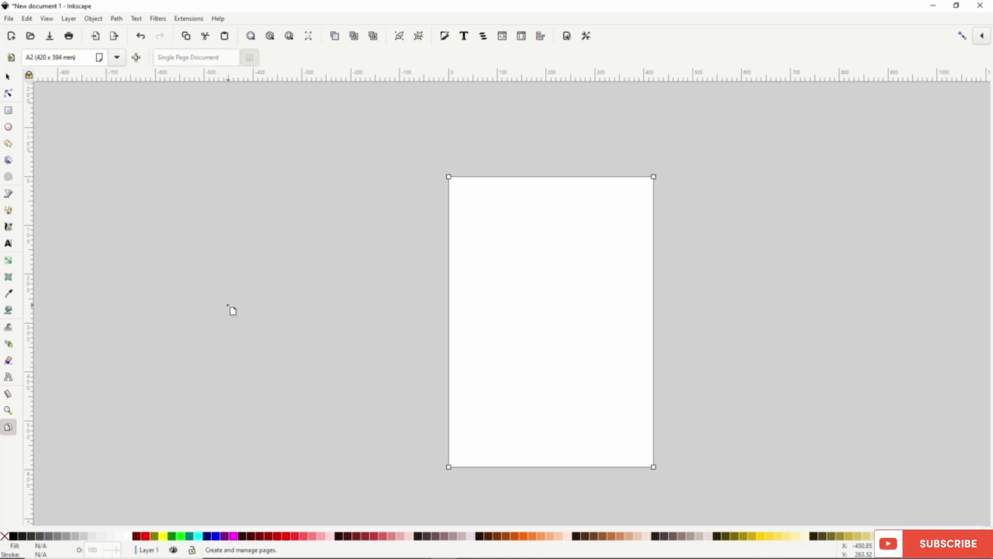